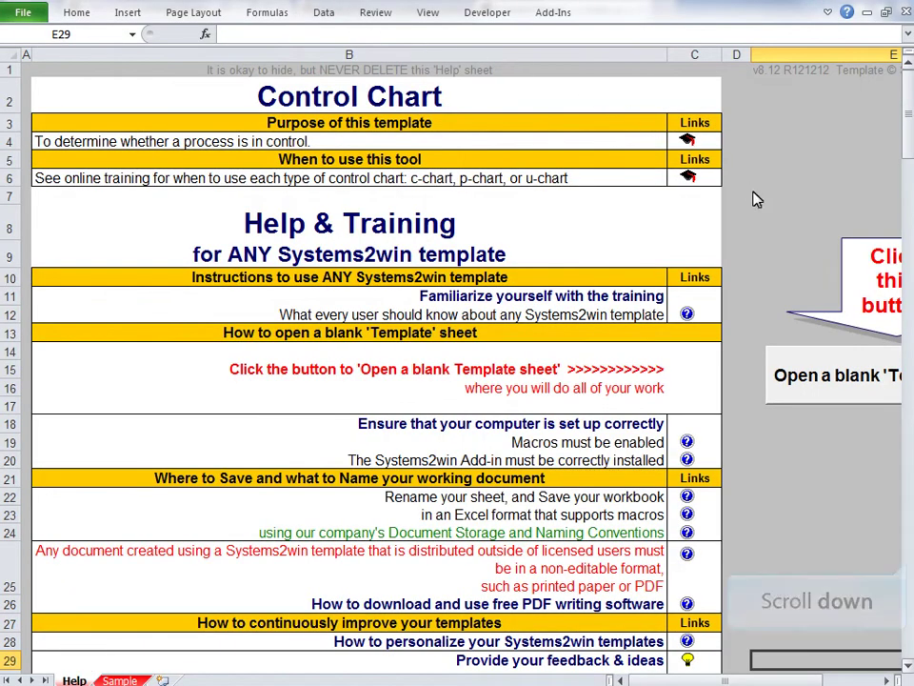
Open a blank control chart template sheet and choose u Chart as its chart type
{"action": "scroll", "coordinate": [909, 566], "scroll_direction": "down", "scroll_amount": 10}
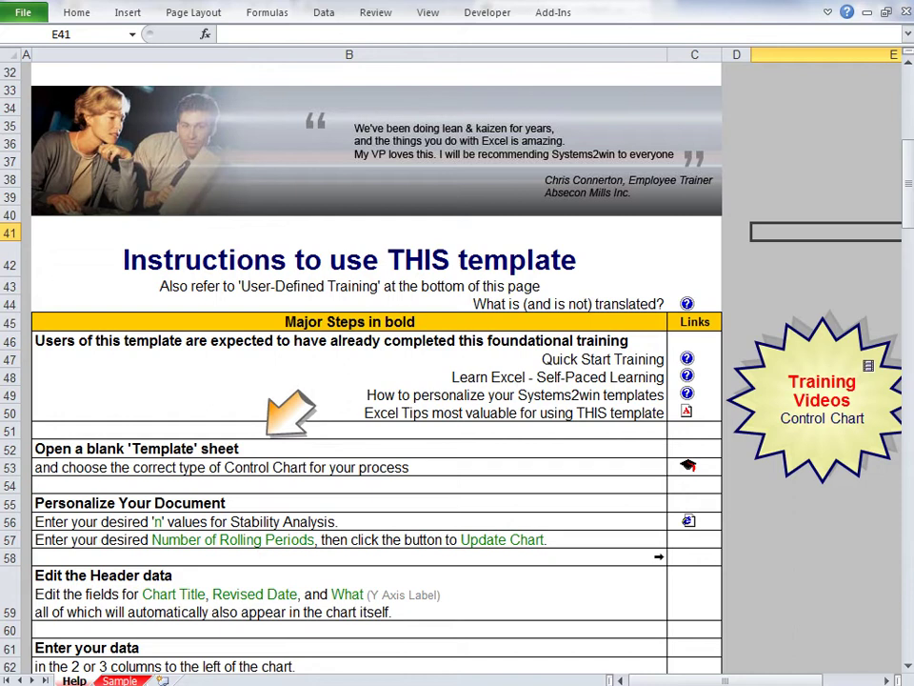
{"action": "left_click", "coordinate": [11, 467]}
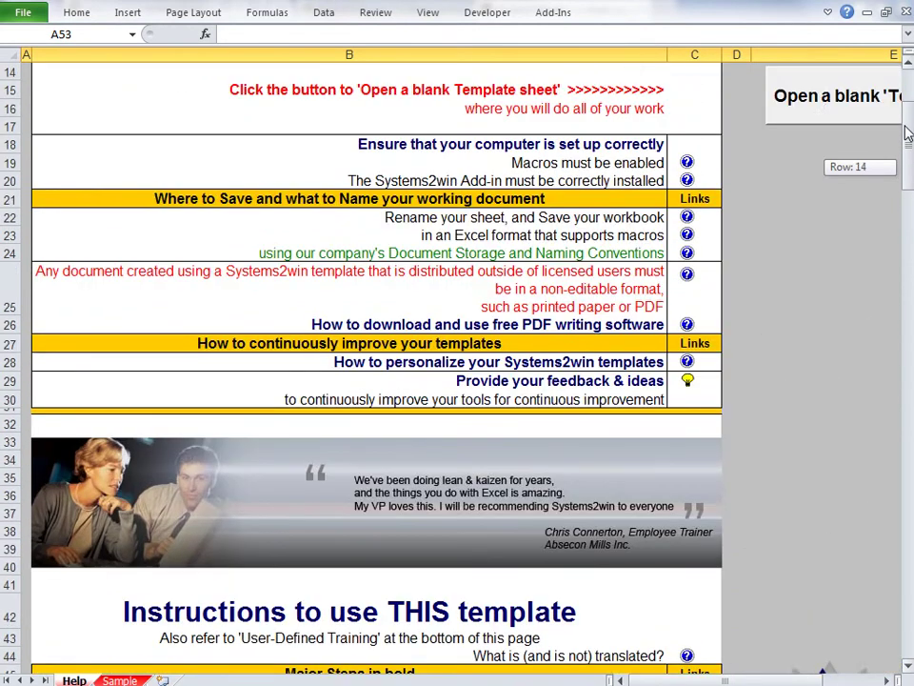
{"action": "left_click_drag", "start_coordinate": [908, 185], "coordinate": [907, 105]}
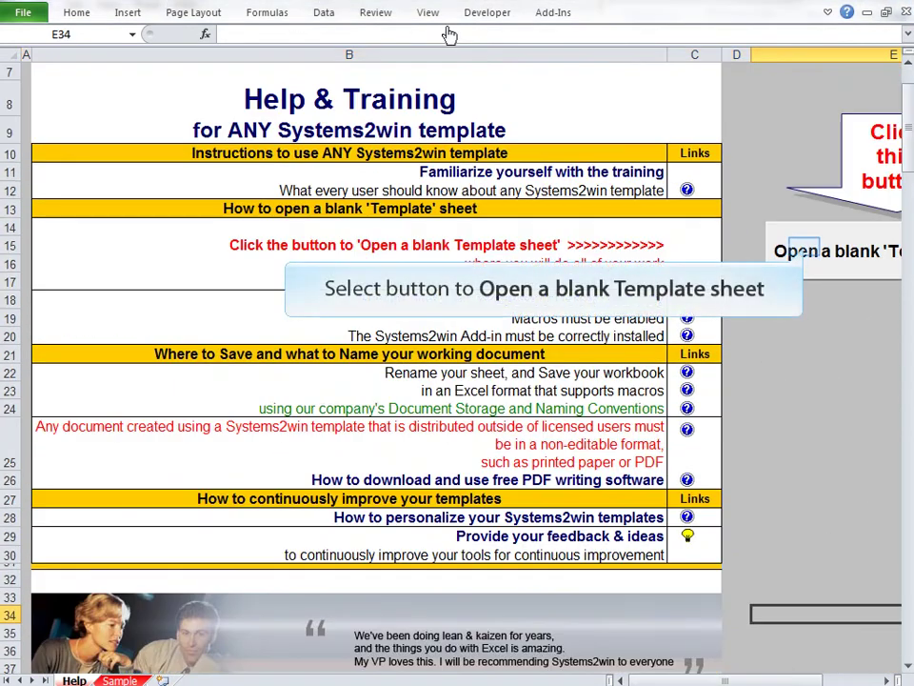
{"action": "left_click", "coordinate": [807, 253]}
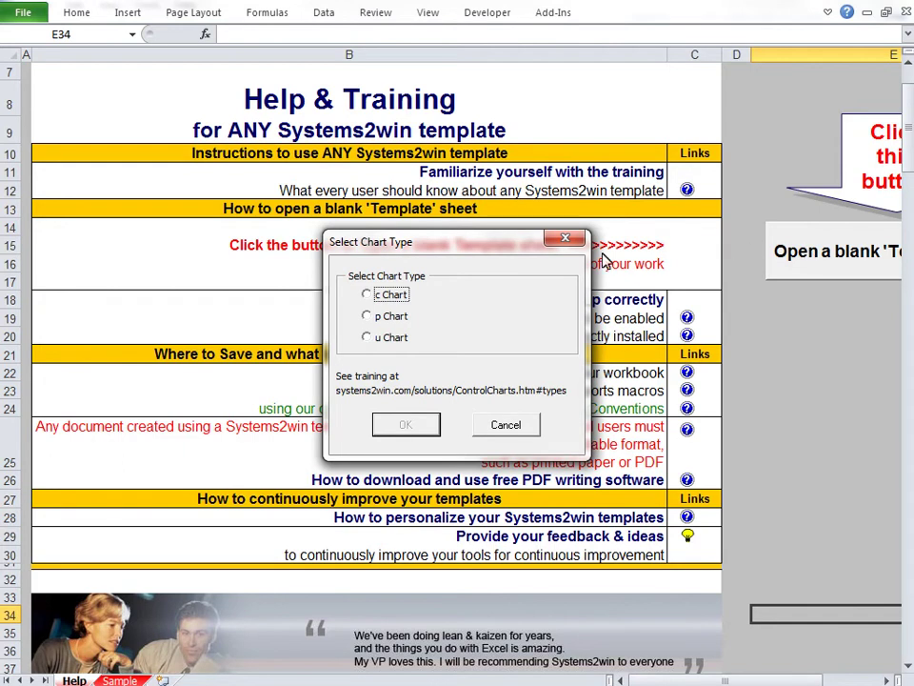
{"action": "left_click", "coordinate": [368, 340]}
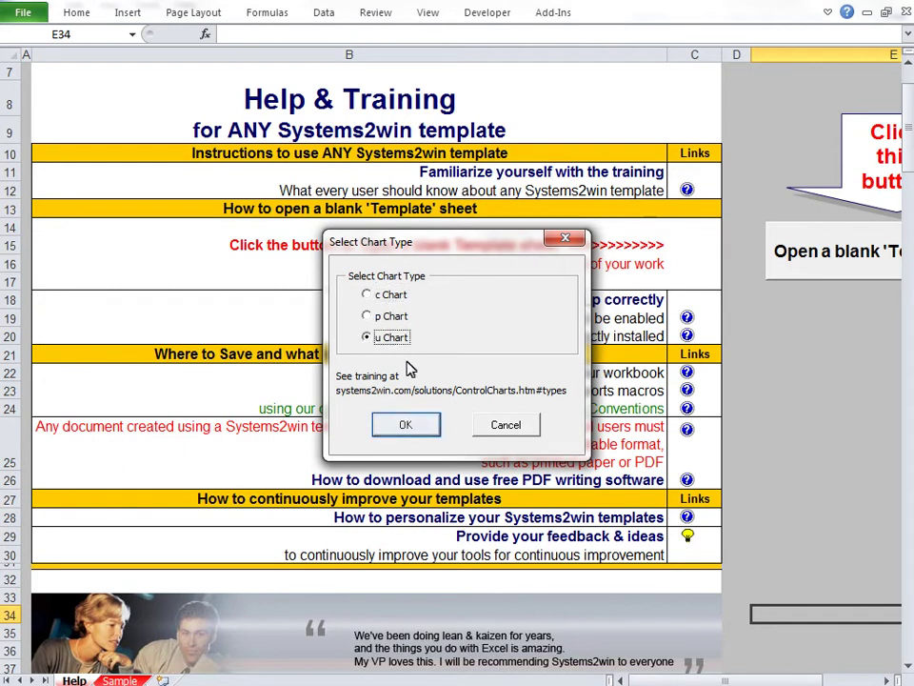
{"action": "left_click", "coordinate": [415, 424]}
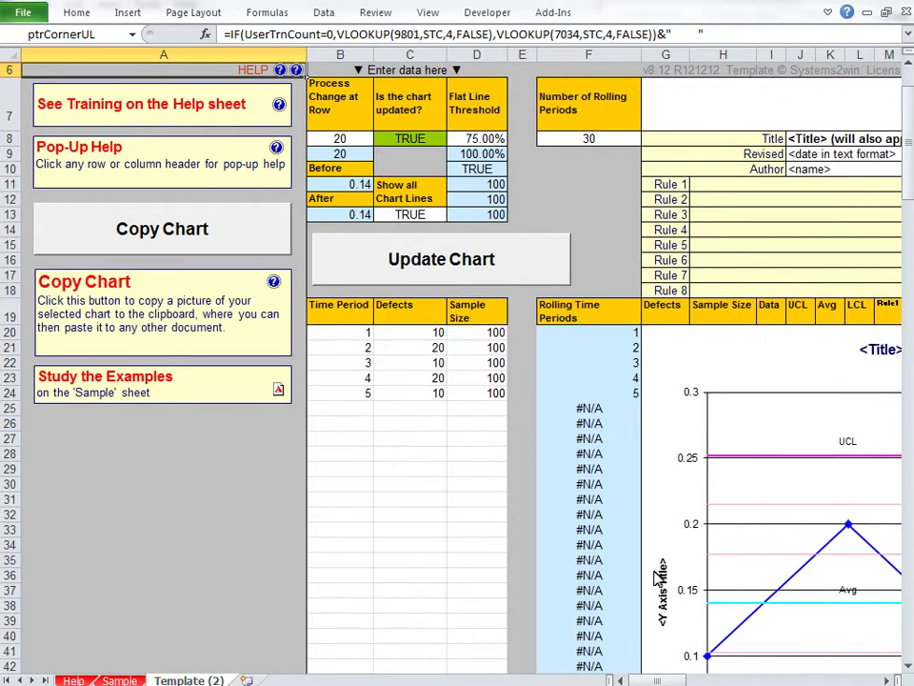
{"action": "left_click_drag", "start_coordinate": [670, 680], "coordinate": [694, 680]}
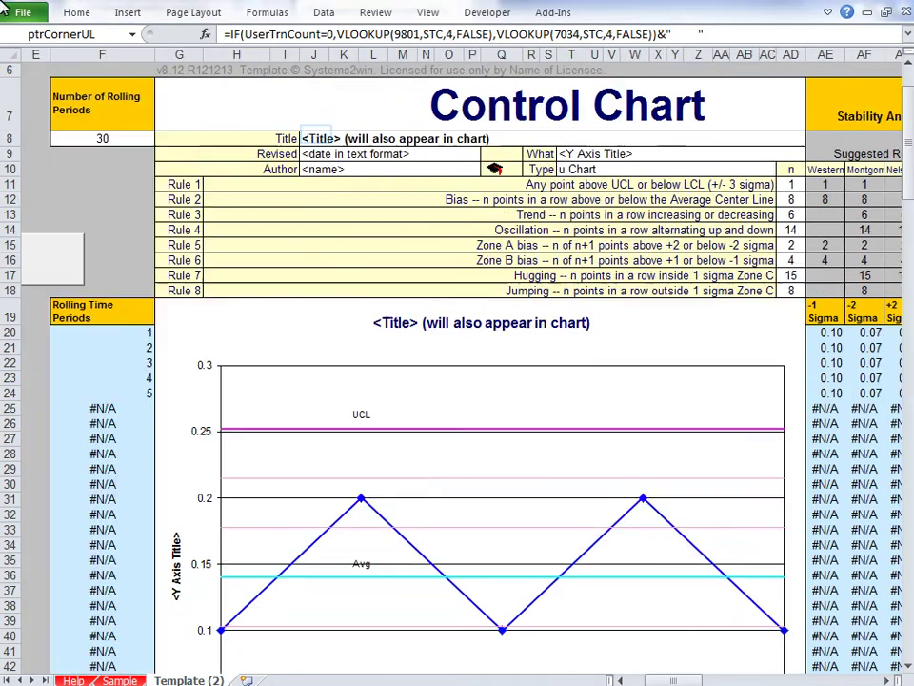
Title the chart 'Control Chart - Defects' and set the revision date to December 25, 2012
{"action": "scroll", "coordinate": [381, 98], "scroll_direction": "left", "scroll_amount": 2}
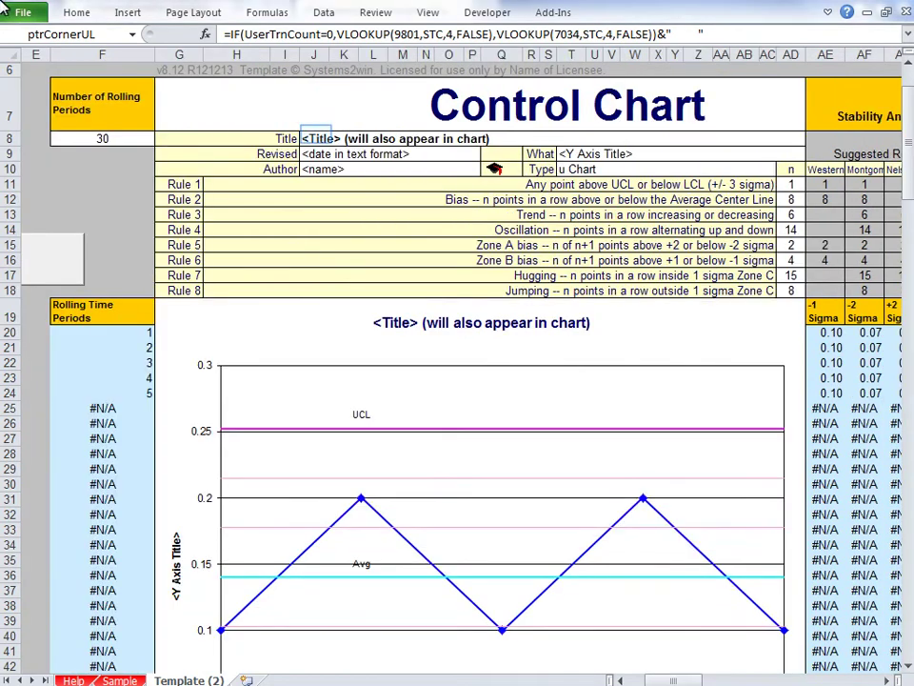
{"action": "left_click", "coordinate": [320, 141]}
{"action": "type", "text": "Control Chart - Defects"}
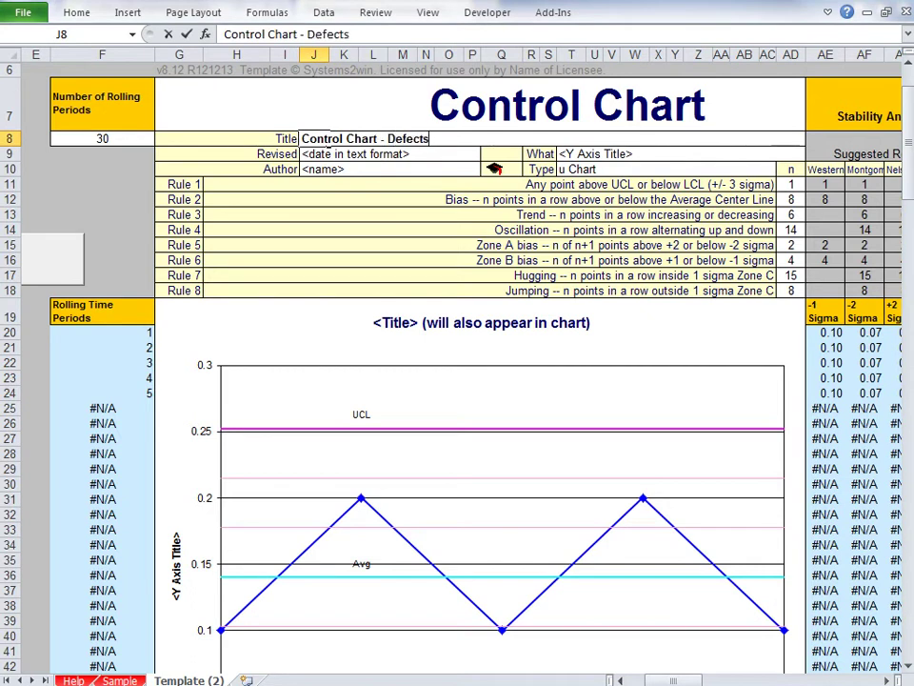
{"action": "key", "text": "Return"}
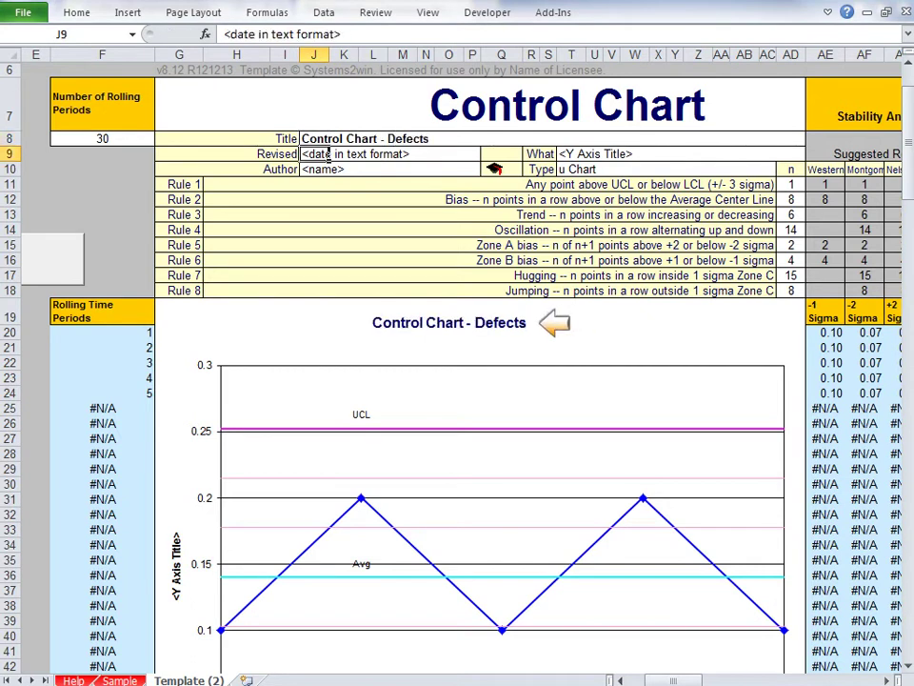
{"action": "type", "text": "1/1"}
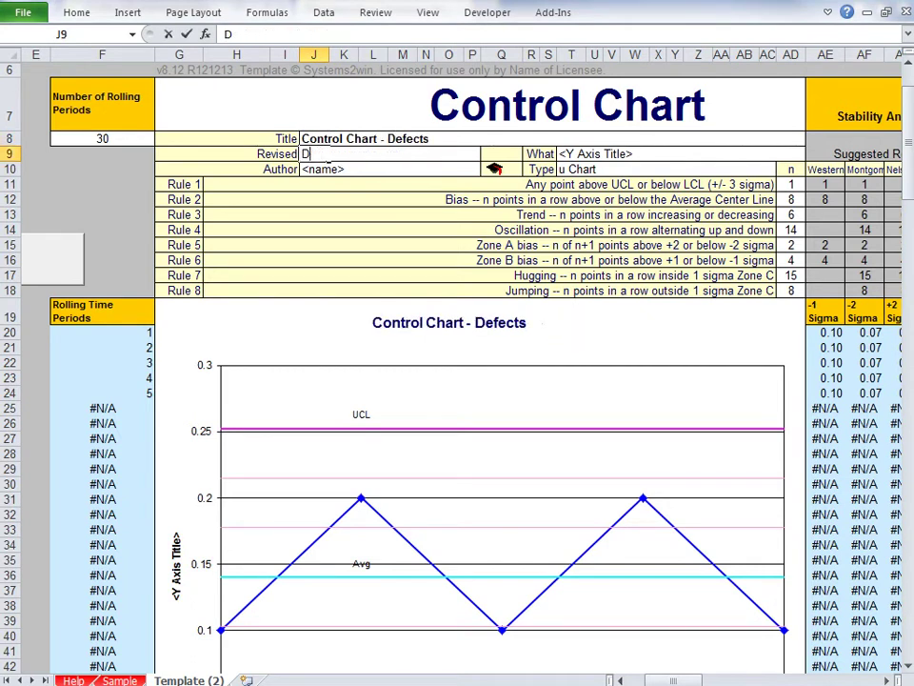
{"action": "type", "text": "ecember 25, 2012"}
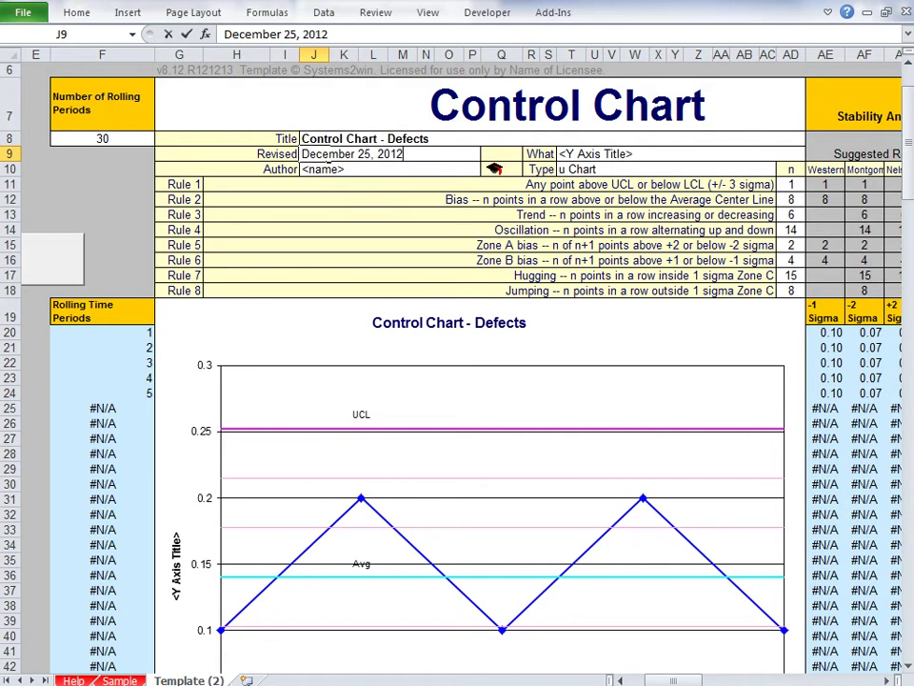
{"action": "key", "text": "Return"}
Enter the author's name and set the Y-axis label to 'Defects per unit'
{"action": "left_click_drag", "start_coordinate": [910, 153], "coordinate": [909, 164]}
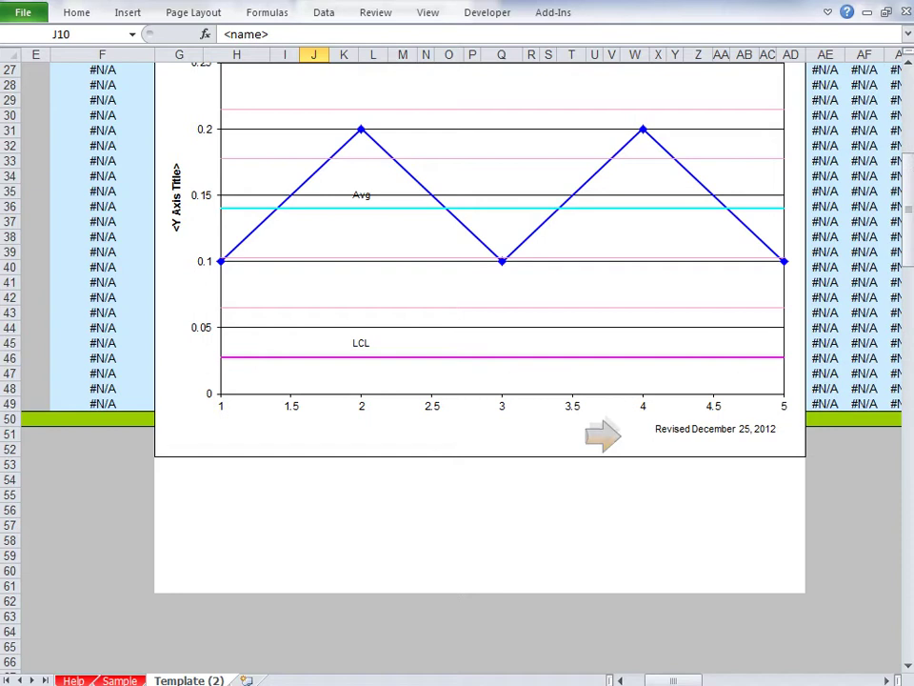
{"action": "mouse_move", "coordinate": [910, 163]}
{"action": "left_mouse_down"}
{"action": "mouse_move", "coordinate": [907, 184]}
{"action": "mouse_move", "coordinate": [907, 176]}
{"action": "left_mouse_up"}
{"action": "type", "text": "D"}
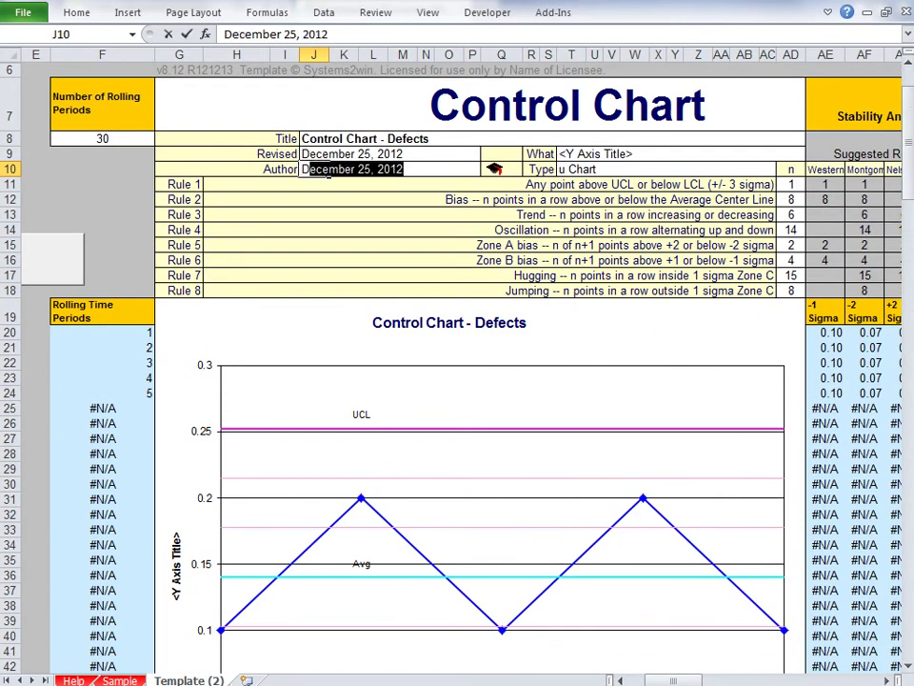
{"action": "type", "text": "ean"}
{"action": "left_click", "coordinate": [577, 154]}
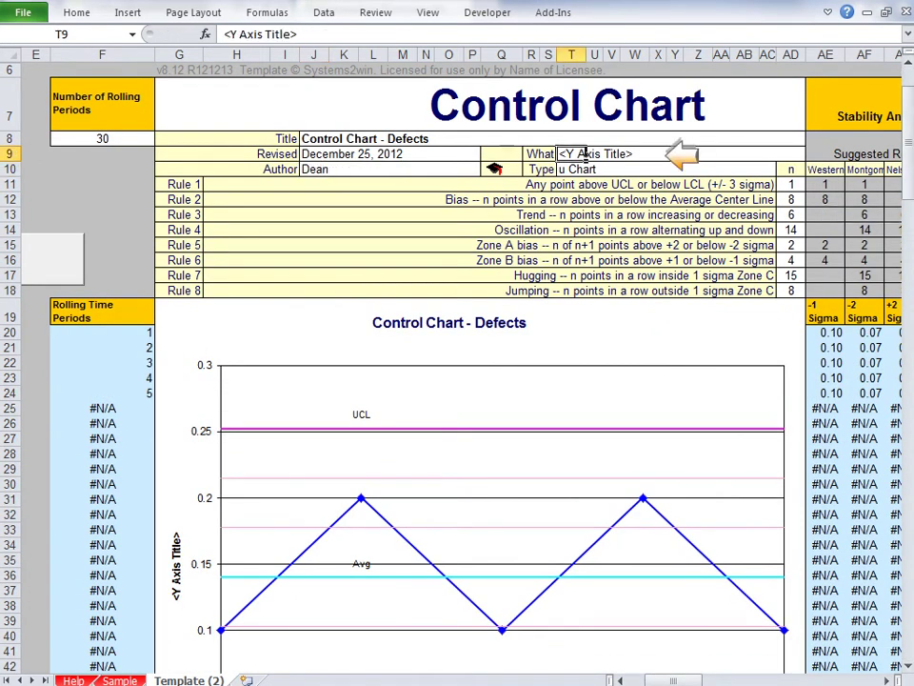
{"action": "type", "text": "Defects per un"}
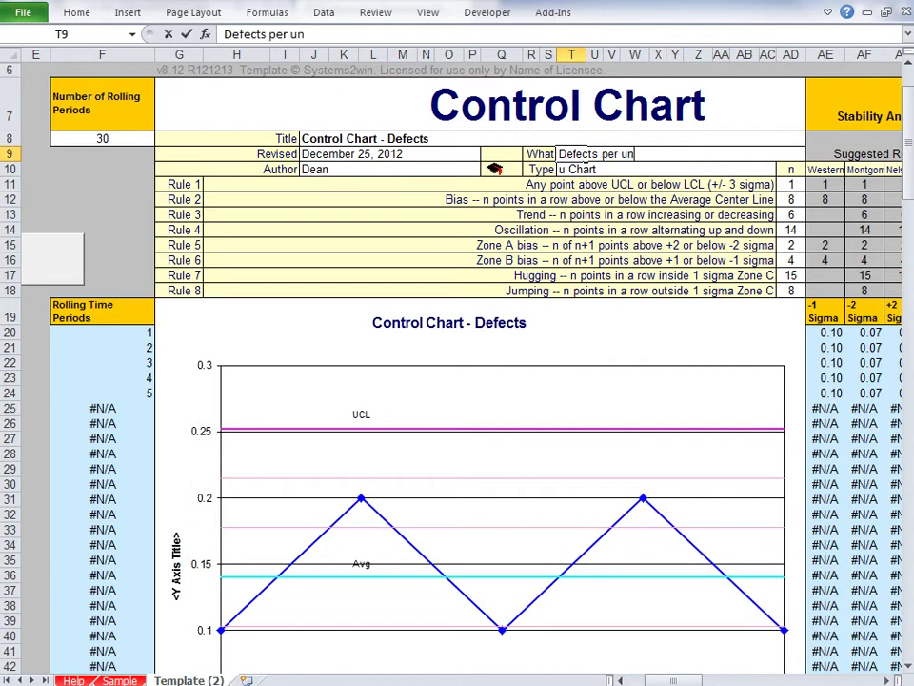
{"action": "type", "text": "it"}
{"action": "key", "text": "Return"}
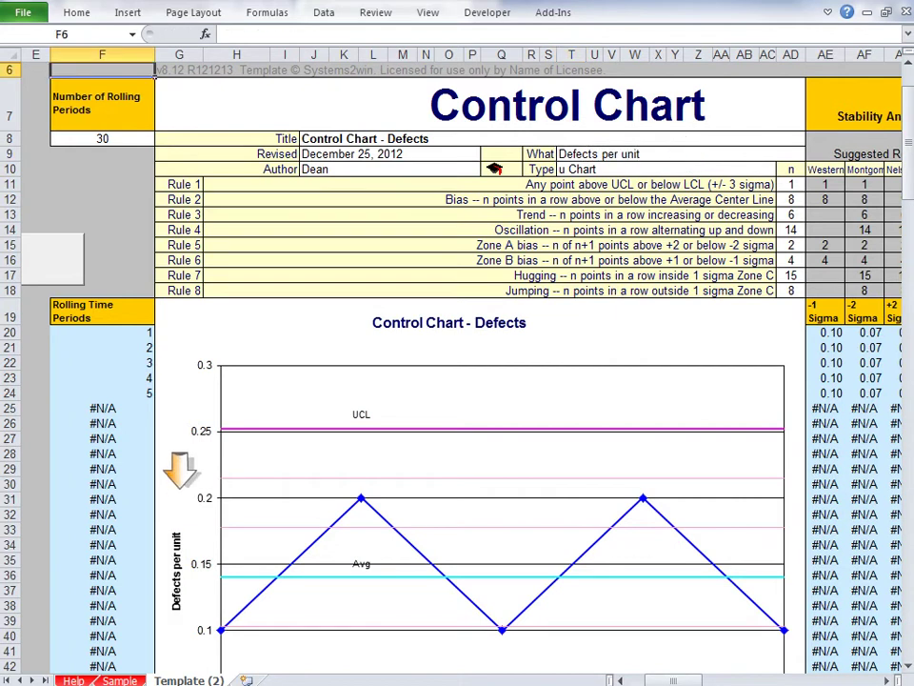
After reading B19's Time Period help, enter 1/1/12 as the first period in B20
{"action": "left_click_drag", "start_coordinate": [673, 680], "coordinate": [656, 680]}
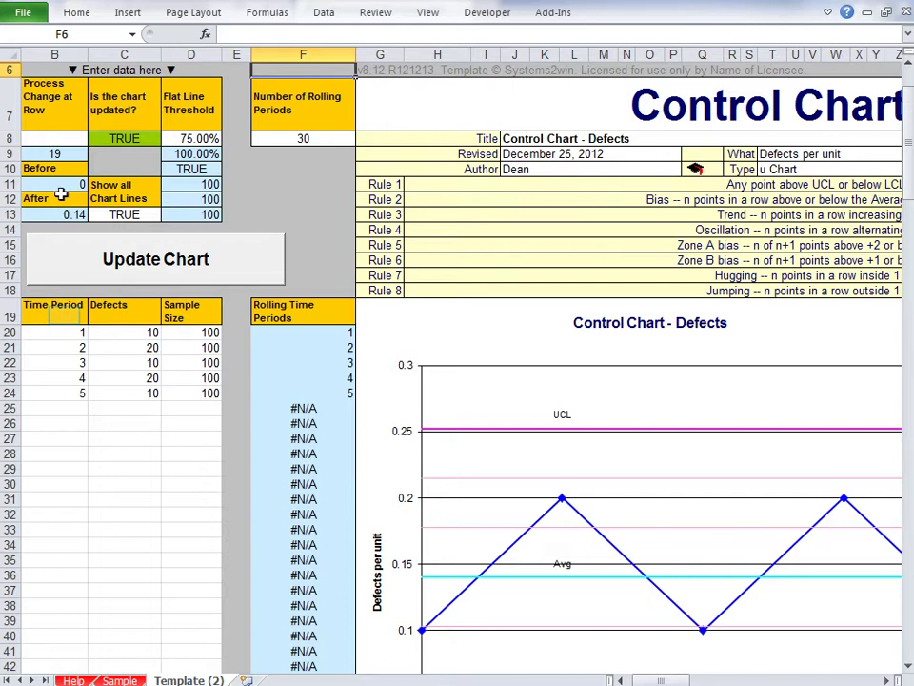
{"action": "left_click", "coordinate": [64, 315]}
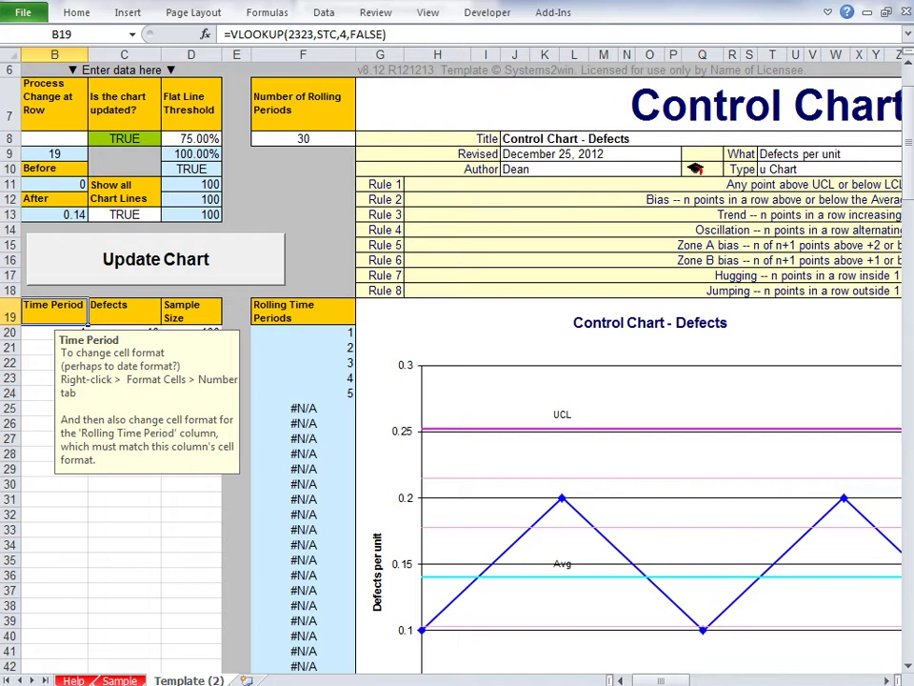
{"action": "left_click", "coordinate": [84, 332]}
{"action": "type", "text": "1/"}
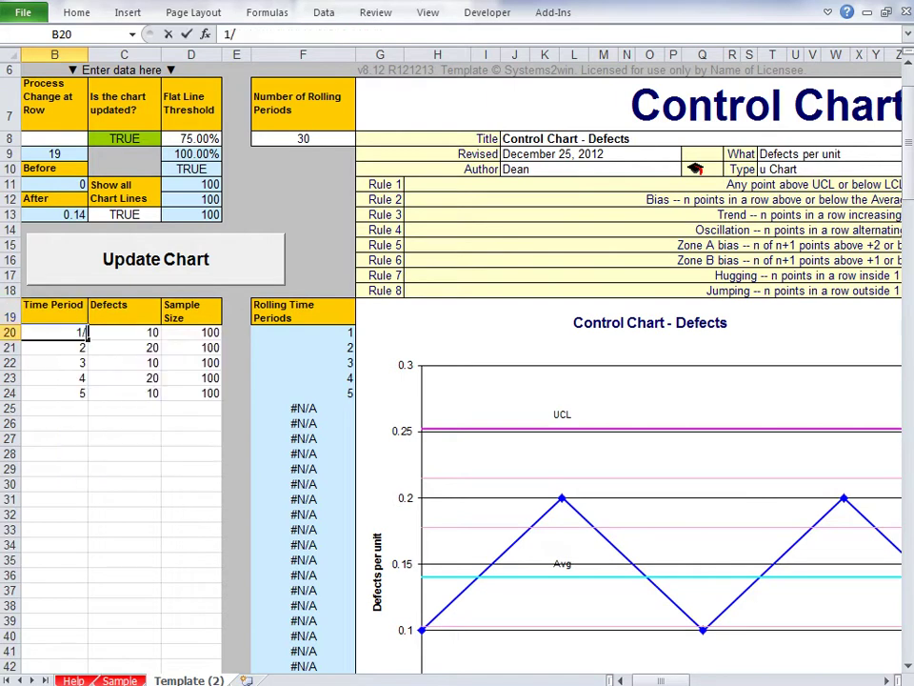
{"action": "type", "text": "1/12"}
{"action": "key", "text": "Return"}
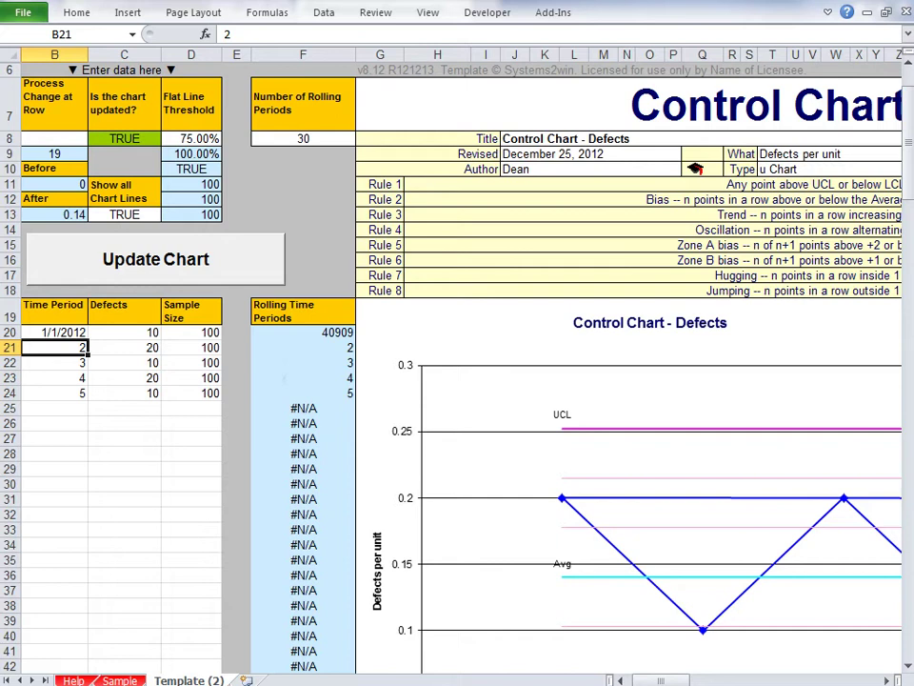
Format the Time Period cells B20:B84 with the Date number format
{"action": "left_click_drag", "start_coordinate": [55, 332], "coordinate": [374, 657]}
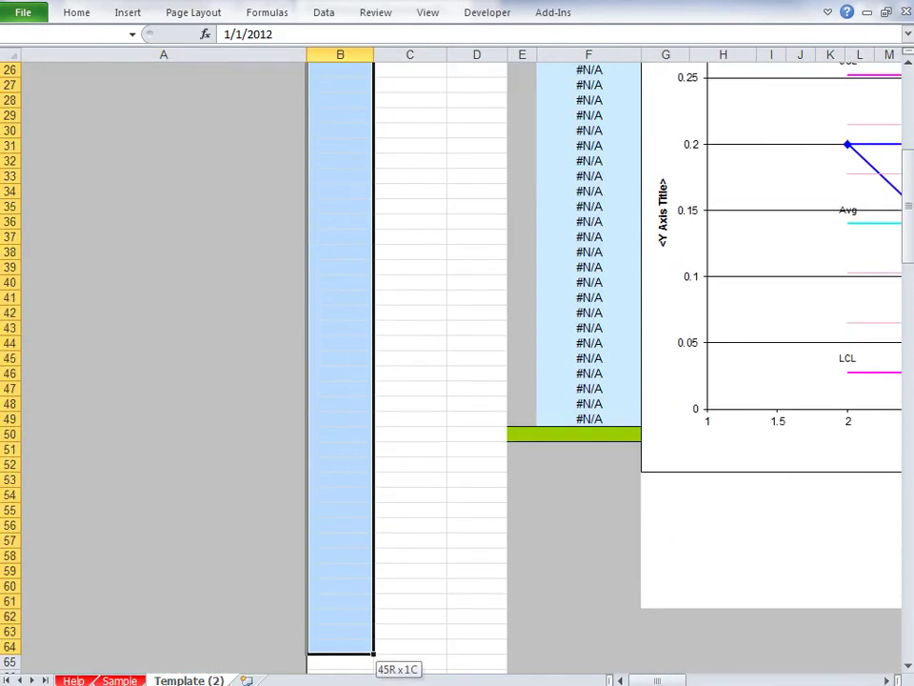
{"action": "left_click_drag", "start_coordinate": [373, 657], "coordinate": [343, 354]}
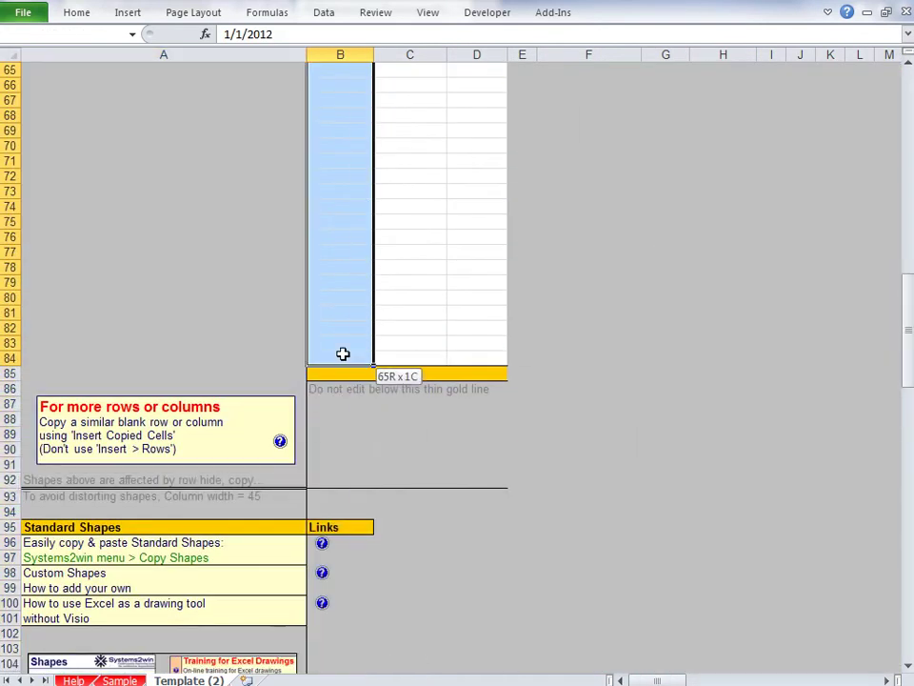
{"action": "right_click", "coordinate": [354, 154]}
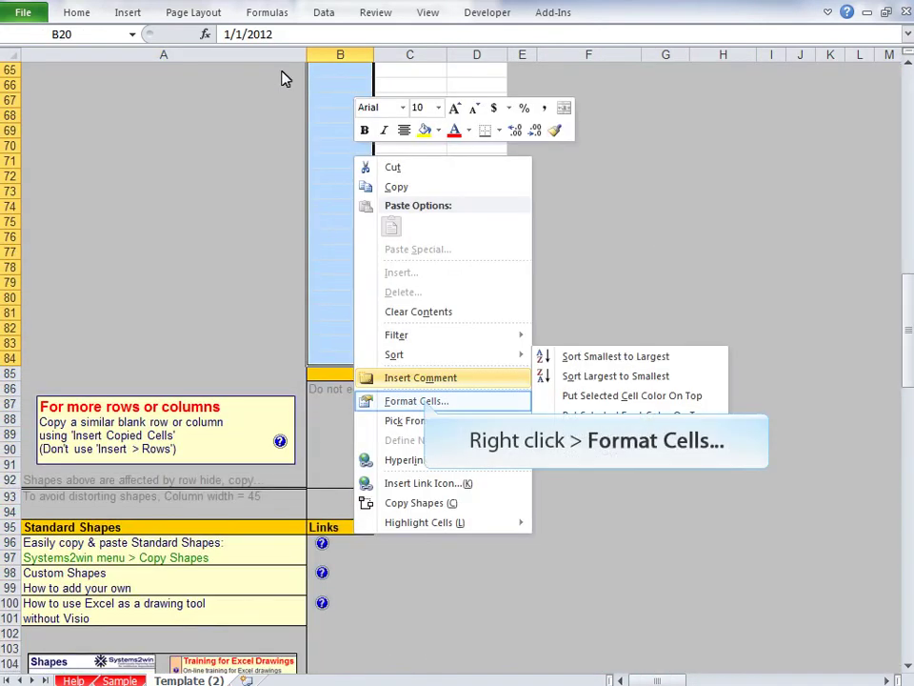
{"action": "left_click", "coordinate": [425, 404]}
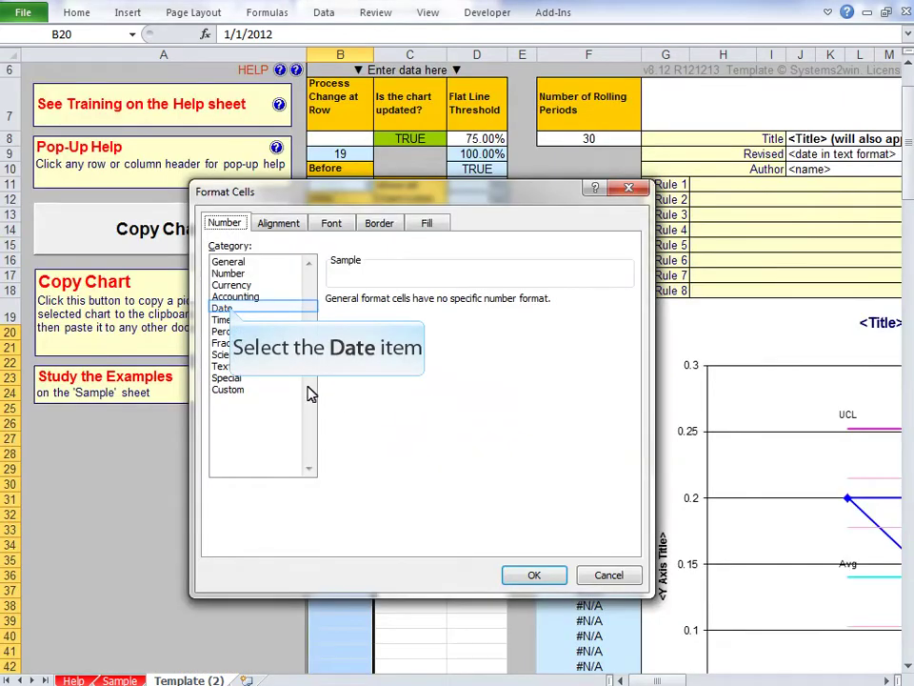
{"action": "left_click", "coordinate": [223, 309]}
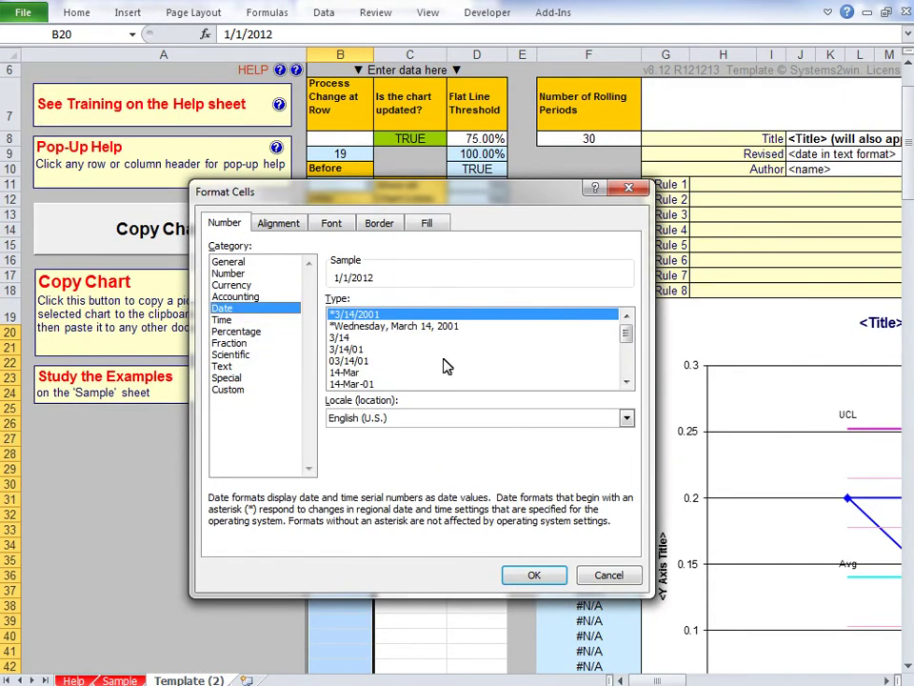
{"action": "left_click", "coordinate": [534, 575]}
Format the Rolling Time Periods column from F20 down as dates
{"action": "left_click_drag", "start_coordinate": [587, 387], "coordinate": [640, 657]}
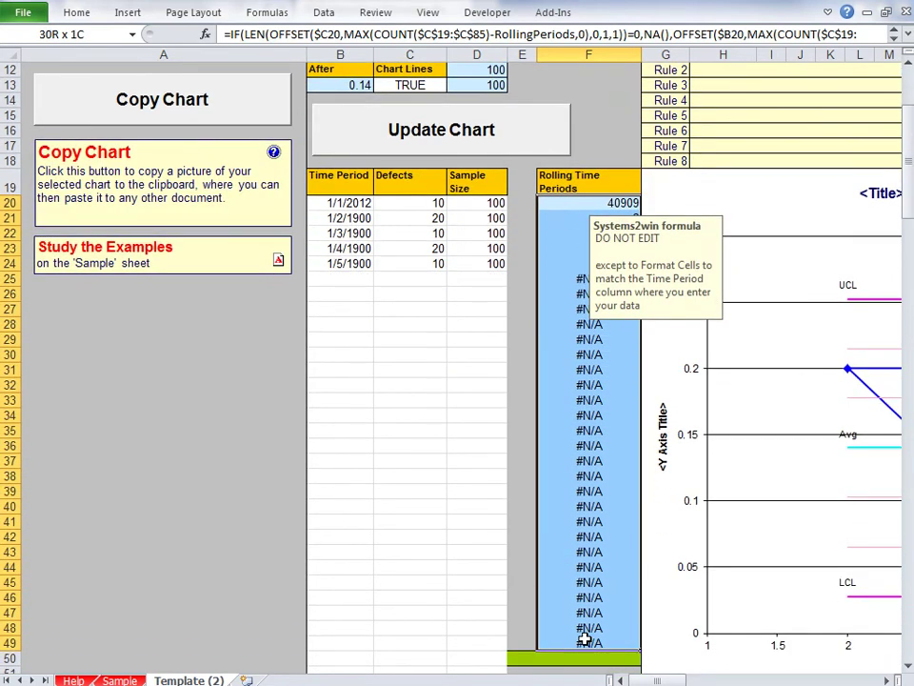
{"action": "right_click", "coordinate": [584, 638]}
{"action": "left_click", "coordinate": [663, 457]}
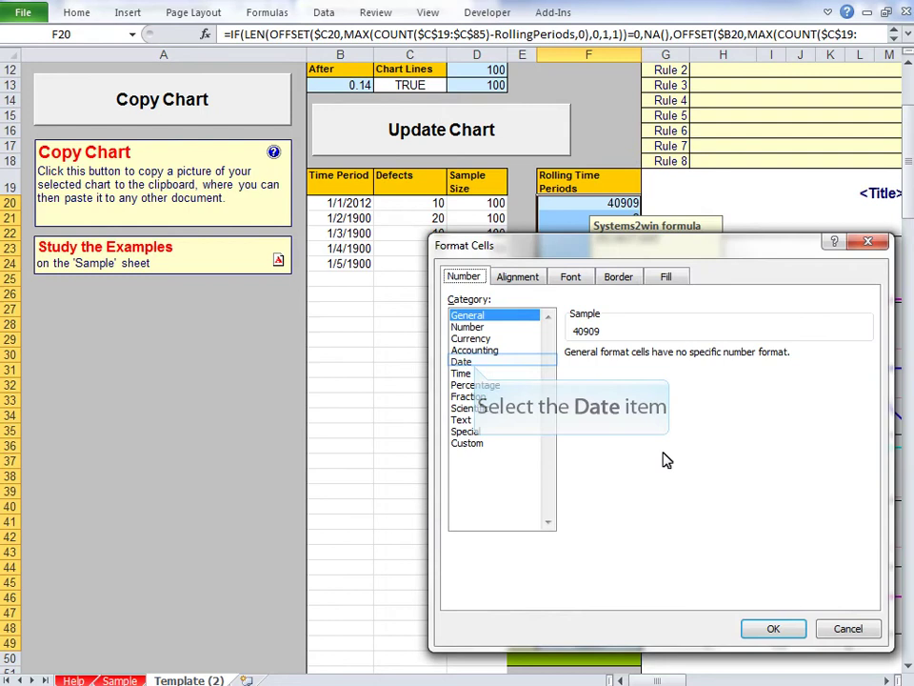
{"action": "left_click", "coordinate": [474, 365]}
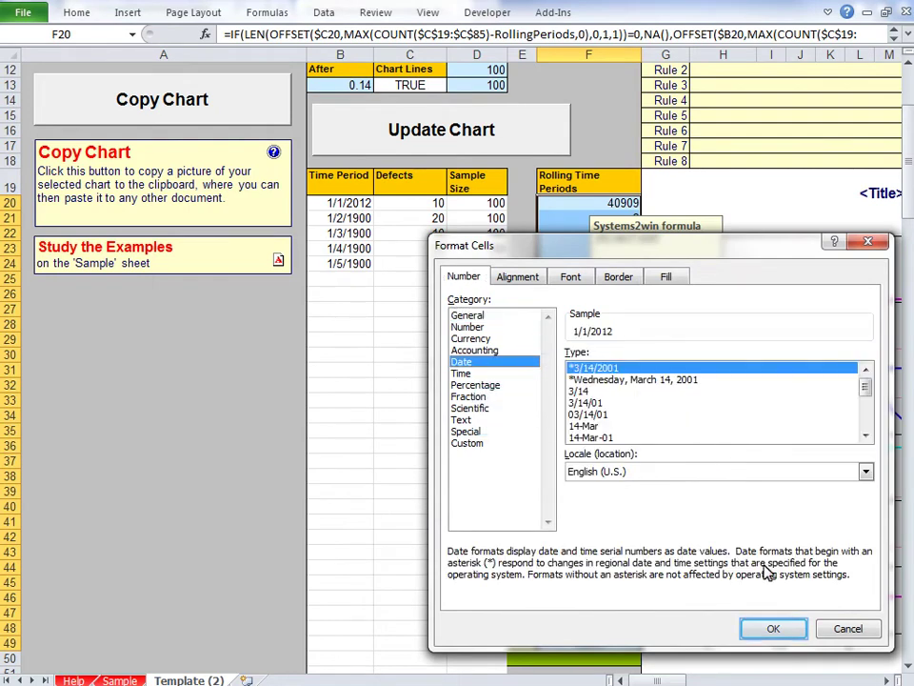
{"action": "left_click", "coordinate": [773, 628]}
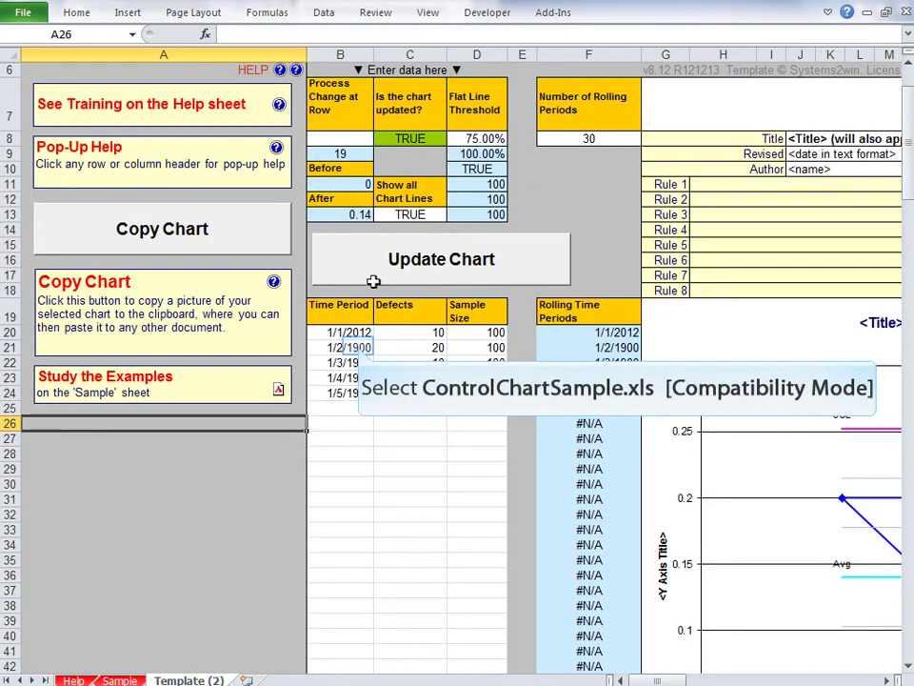
Continue the date series from 1/2 down to 1/10/2012 in row 29
{"action": "left_click", "coordinate": [362, 347]}
{"action": "type", "text": "1/"}
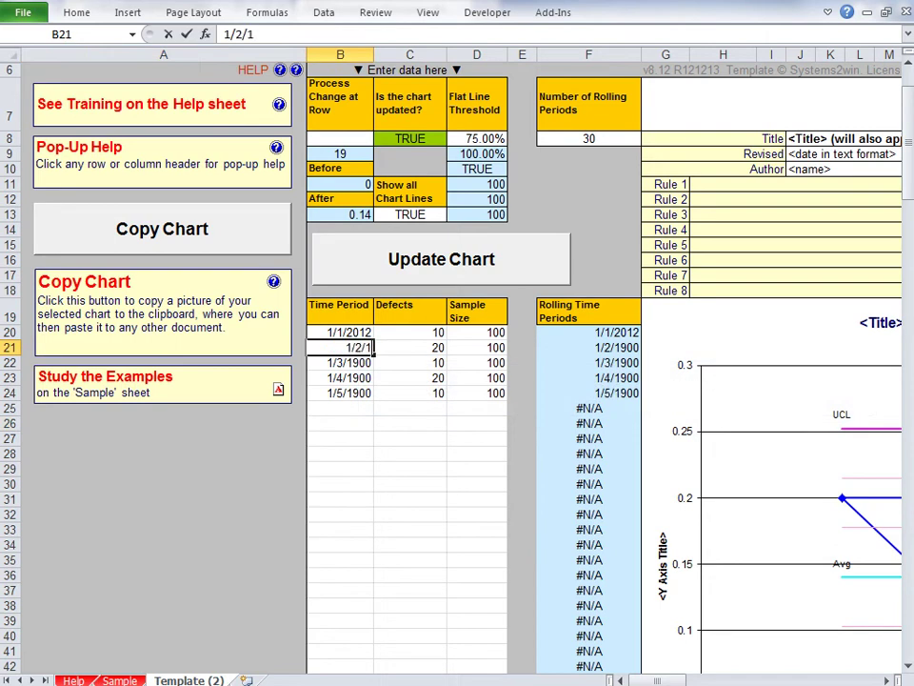
{"action": "left_click_drag", "start_coordinate": [353, 332], "coordinate": [374, 349]}
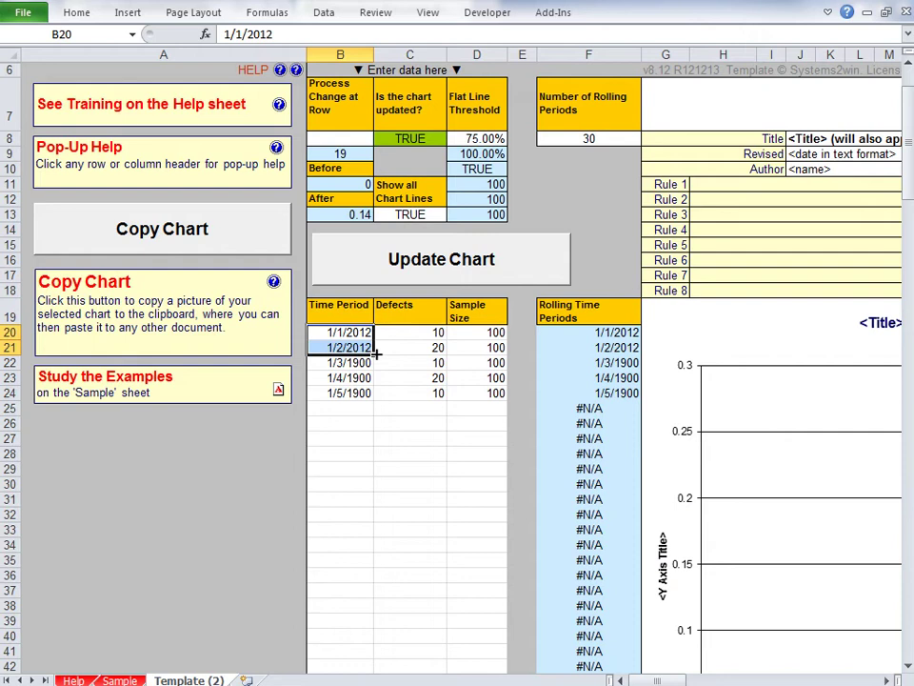
{"action": "left_click_drag", "start_coordinate": [375, 353], "coordinate": [375, 398]}
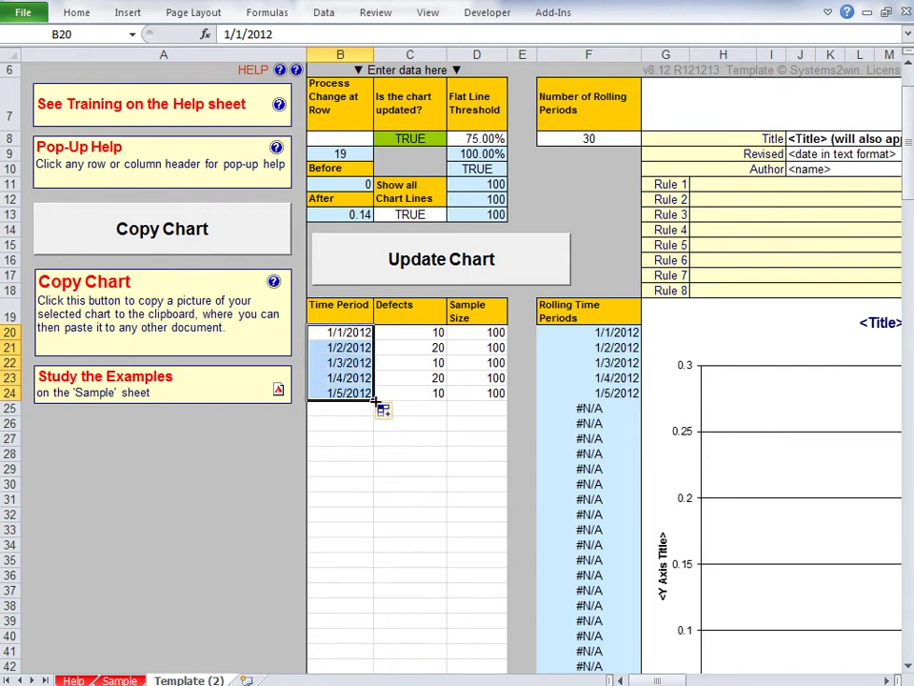
{"action": "left_click_drag", "start_coordinate": [375, 400], "coordinate": [372, 476]}
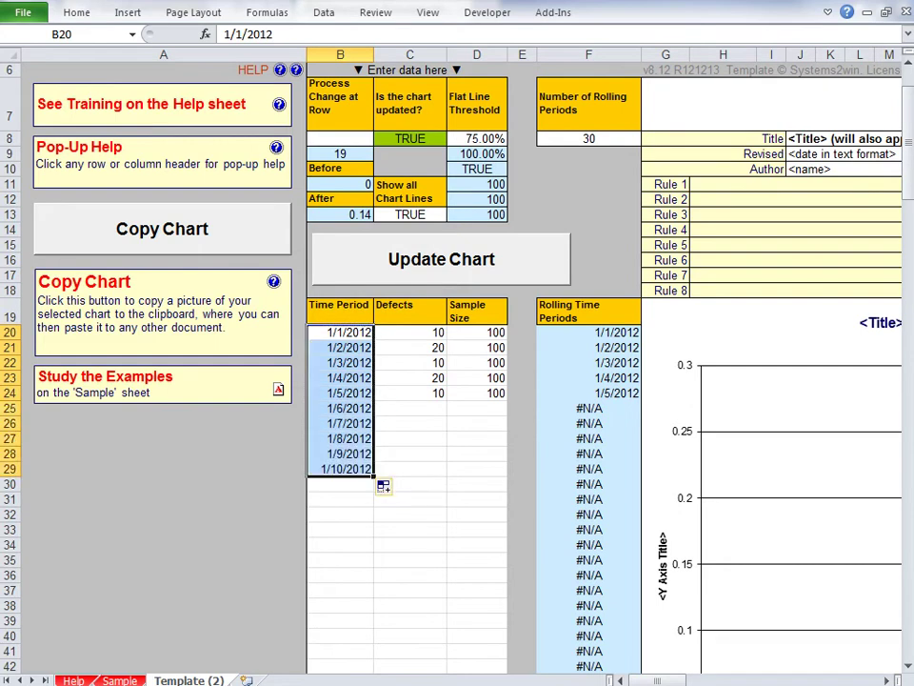
Copy the first five rows of defects and sample sizes into rows 25–29, changing the last defect count to 30
{"action": "mouse_move", "coordinate": [419, 332]}
{"action": "left_mouse_down"}
{"action": "mouse_move", "coordinate": [476, 348]}
{"action": "mouse_move", "coordinate": [480, 387]}
{"action": "left_mouse_up"}
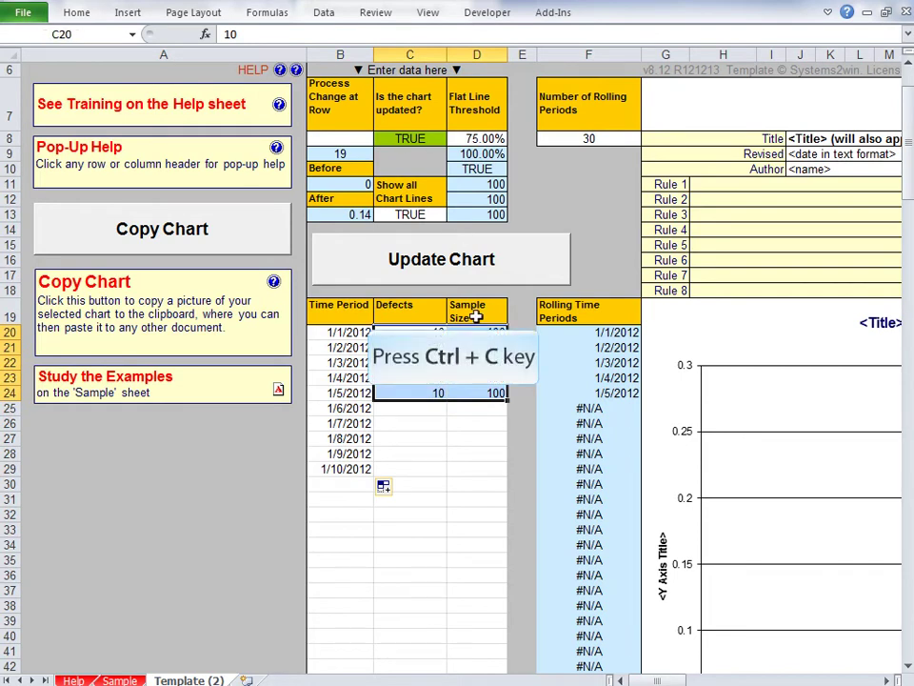
{"action": "key", "text": "ctrl+c"}
{"action": "left_click", "coordinate": [410, 407]}
{"action": "key", "text": "ctrl+v"}
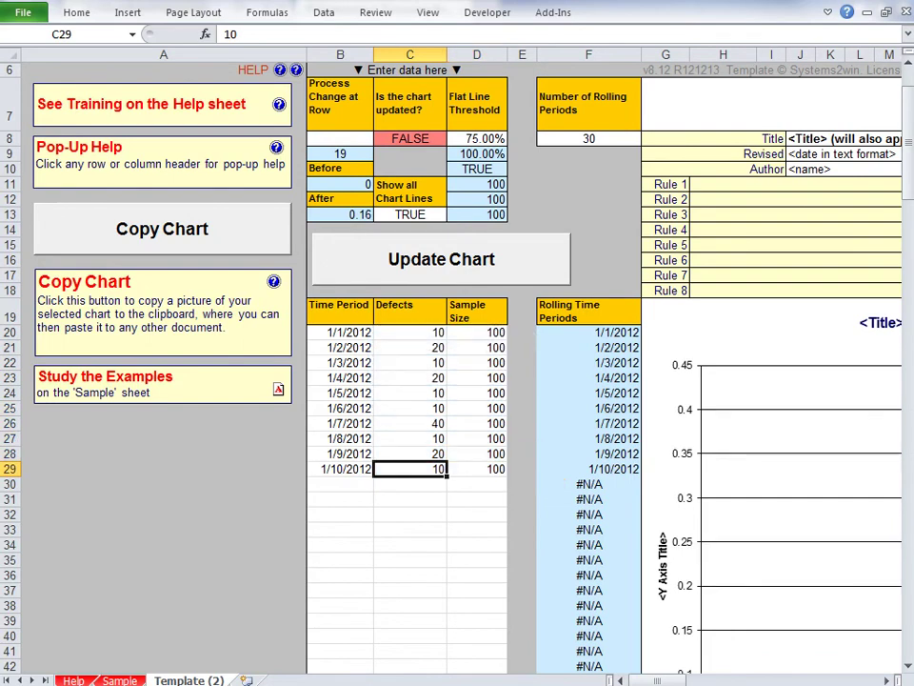
{"action": "type", "text": "30"}
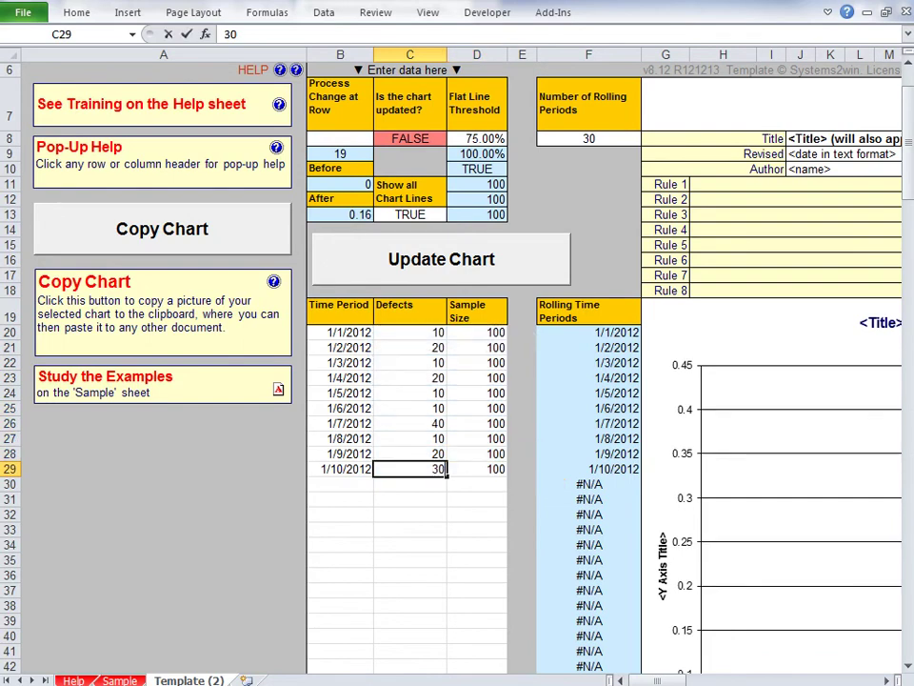
{"action": "key", "text": "Return"}
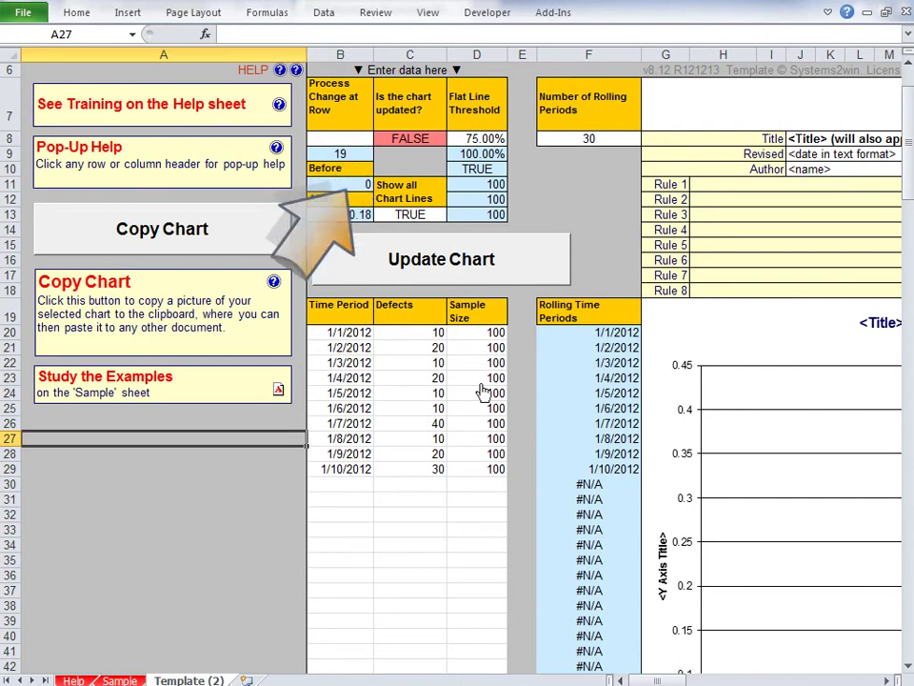
Update the chart, set Number of Rolling Periods in F8 to 10, and update it again
{"action": "left_click", "coordinate": [427, 249]}
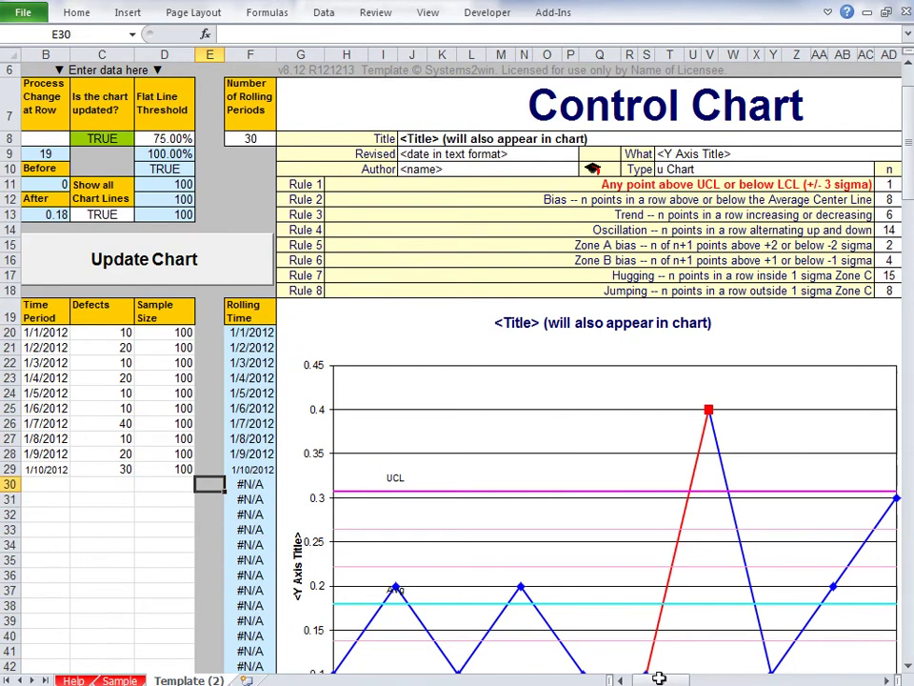
{"action": "left_click", "coordinate": [257, 140]}
{"action": "type", "text": "10"}
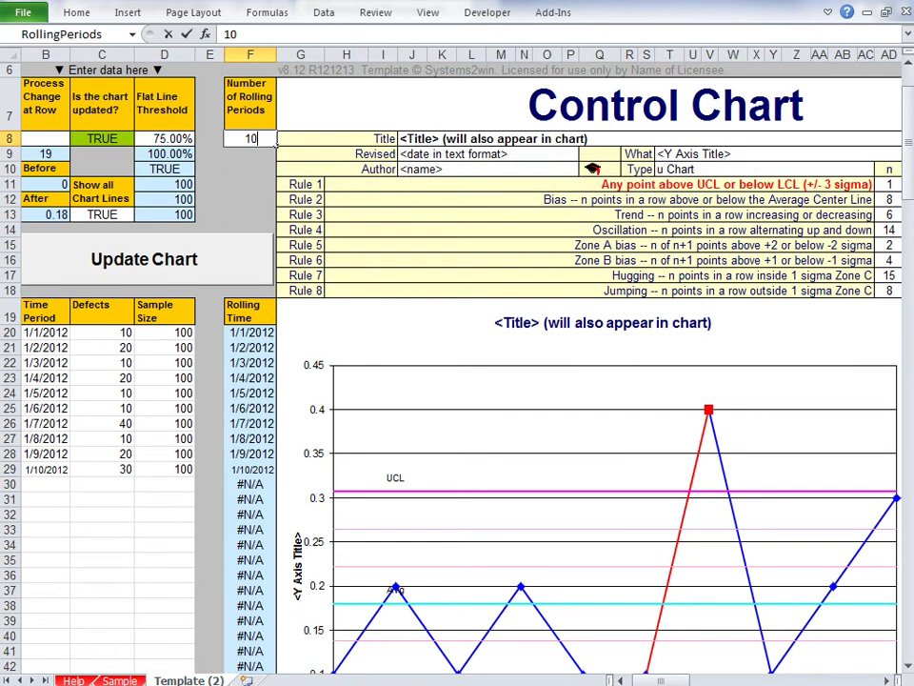
{"action": "key", "text": "Return"}
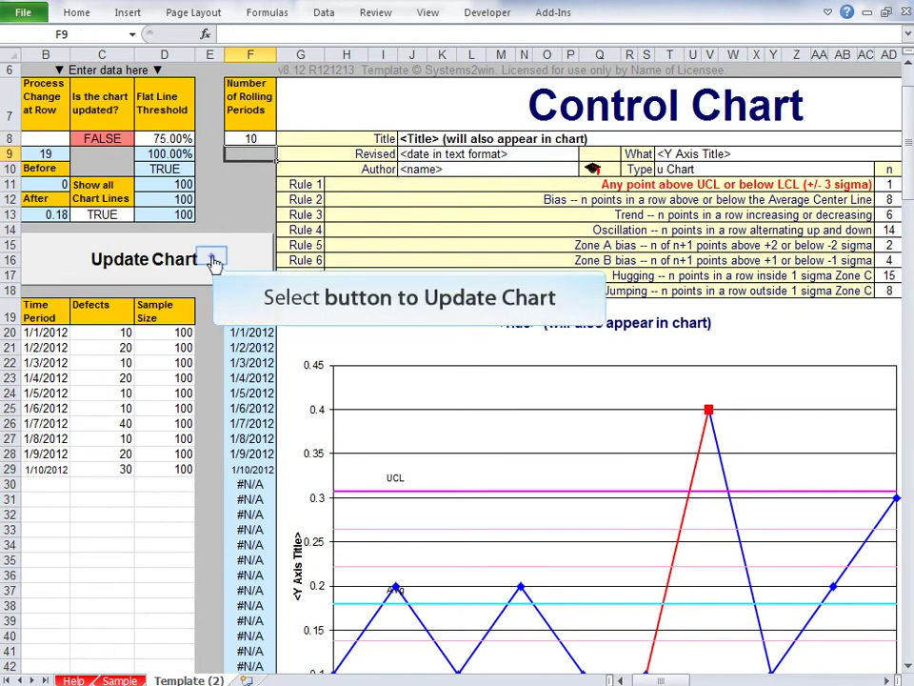
{"action": "left_click", "coordinate": [214, 263]}
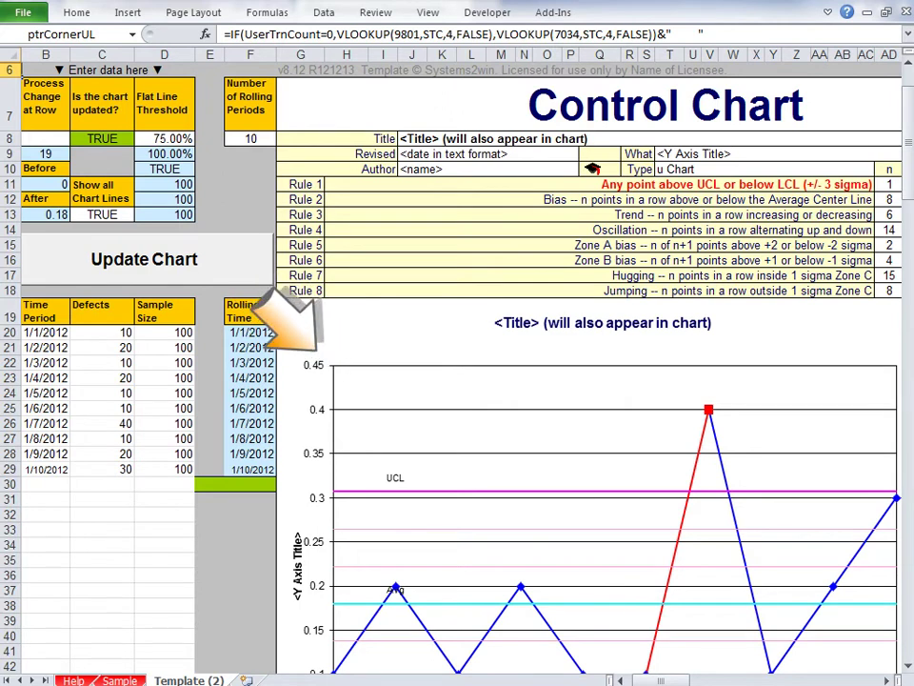
Extend the dates to 1/13/2012 and update the u chart to show red out-of-control points
{"action": "mouse_move", "coordinate": [45, 439]}
{"action": "left_mouse_down"}
{"action": "mouse_move", "coordinate": [46, 469]}
{"action": "mouse_move", "coordinate": [72, 520]}
{"action": "left_mouse_up"}
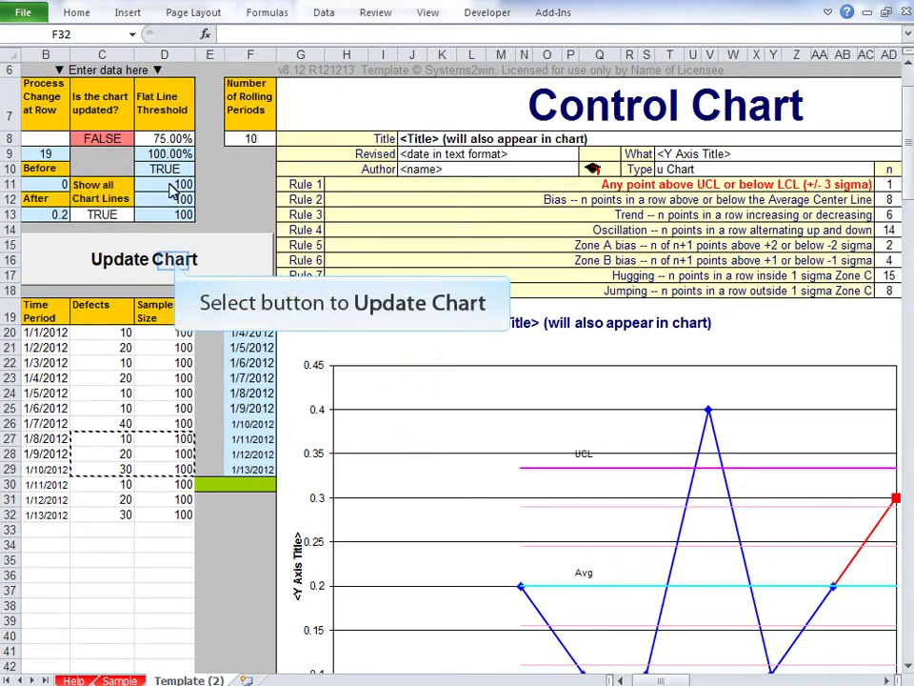
{"action": "left_click", "coordinate": [177, 262]}
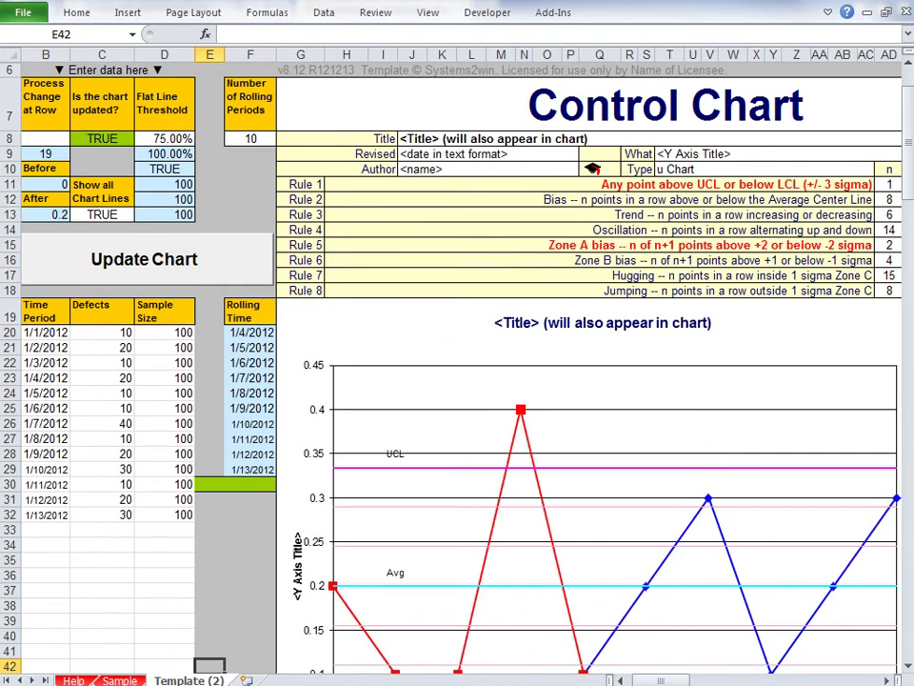
Change the 1/7/2012 sample size in D26 to 120
{"action": "key", "text": "F2"}
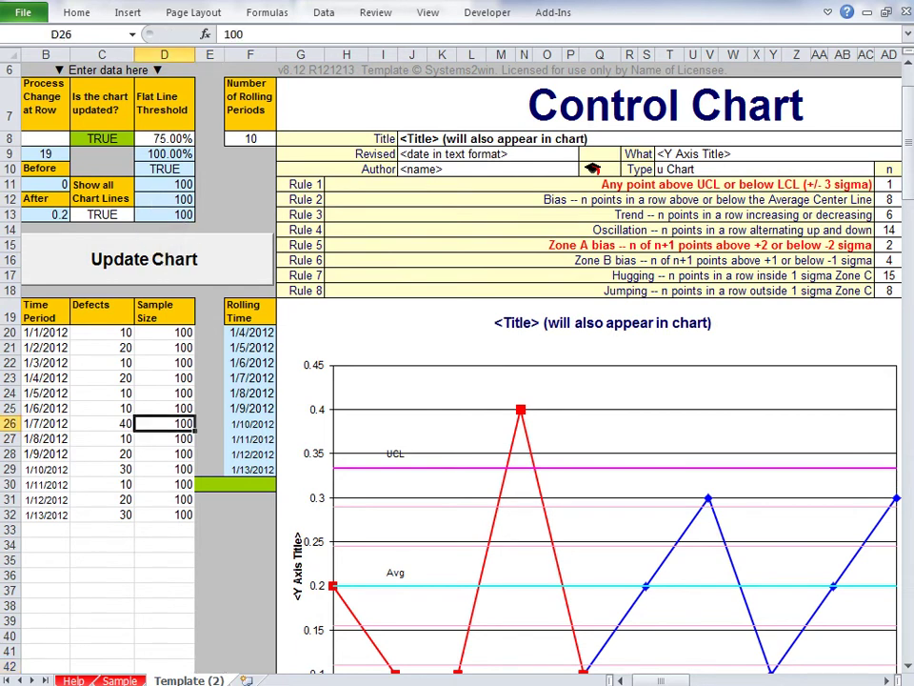
{"action": "type", "text": "1"}
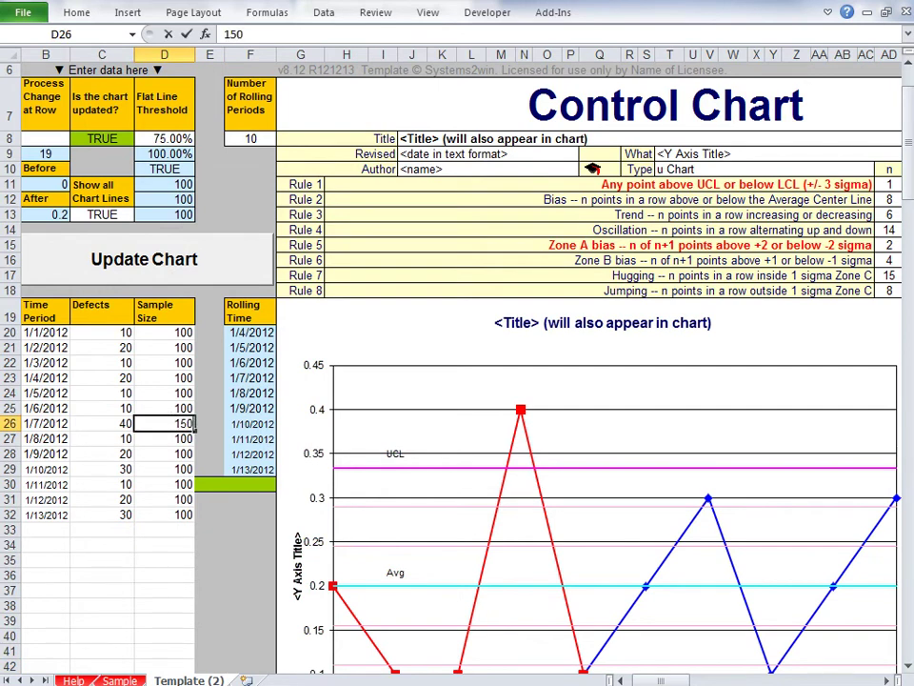
{"action": "key", "text": "Return"}
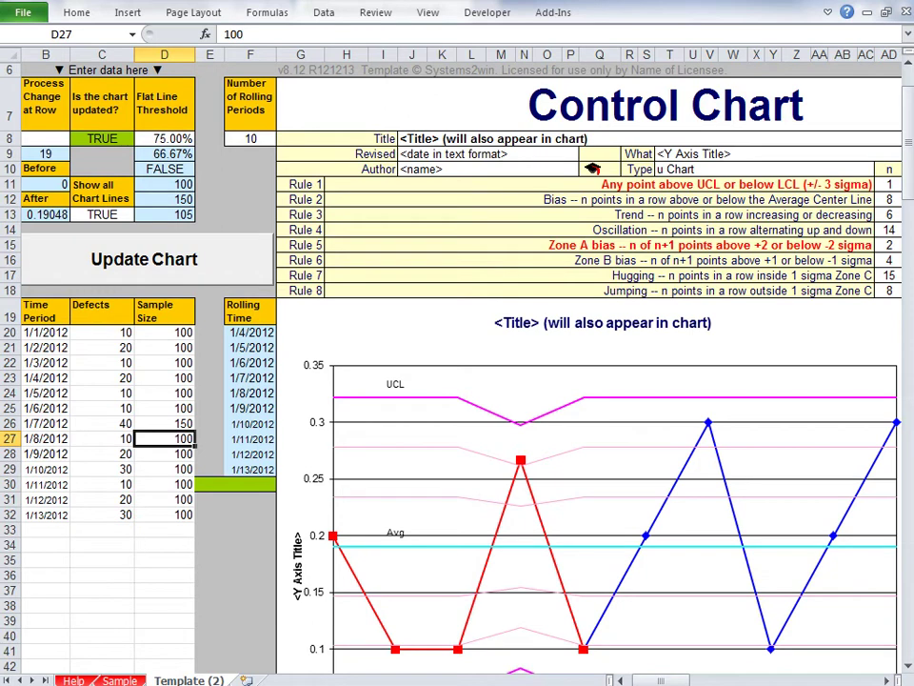
{"action": "left_click", "coordinate": [173, 423]}
{"action": "type", "text": "12"}
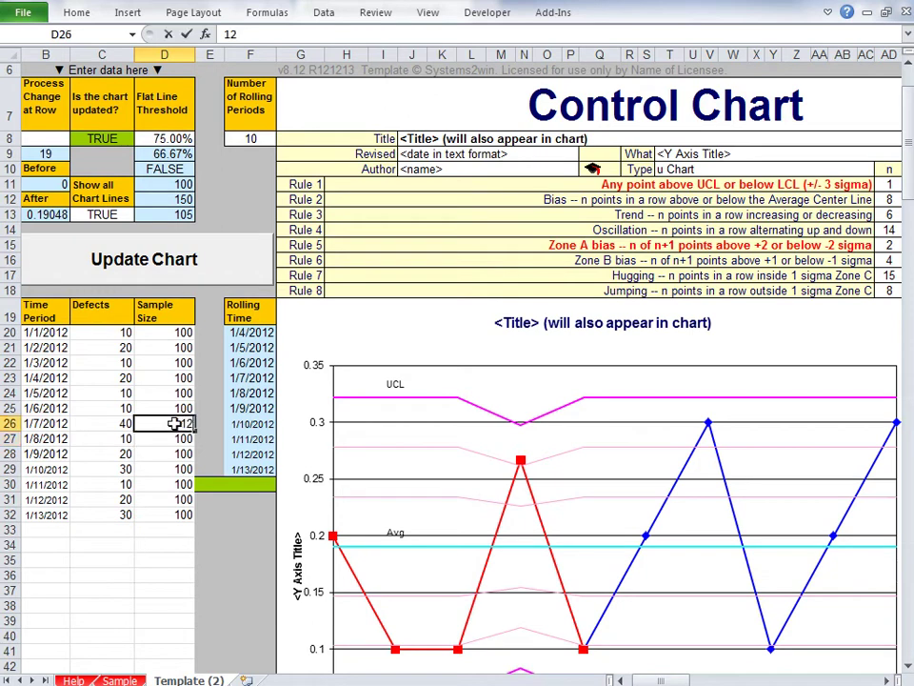
{"action": "type", "text": "0"}
{"action": "key", "text": "Return"}
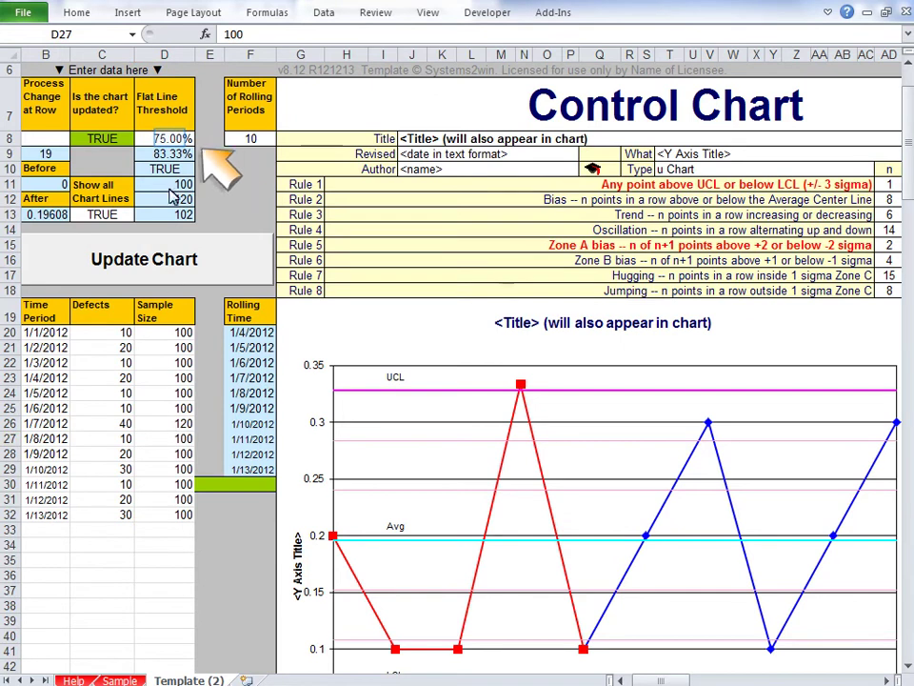
Raise the flat line threshold in D8 to 85%
{"action": "left_click", "coordinate": [164, 138]}
{"action": "type", "text": "8"}
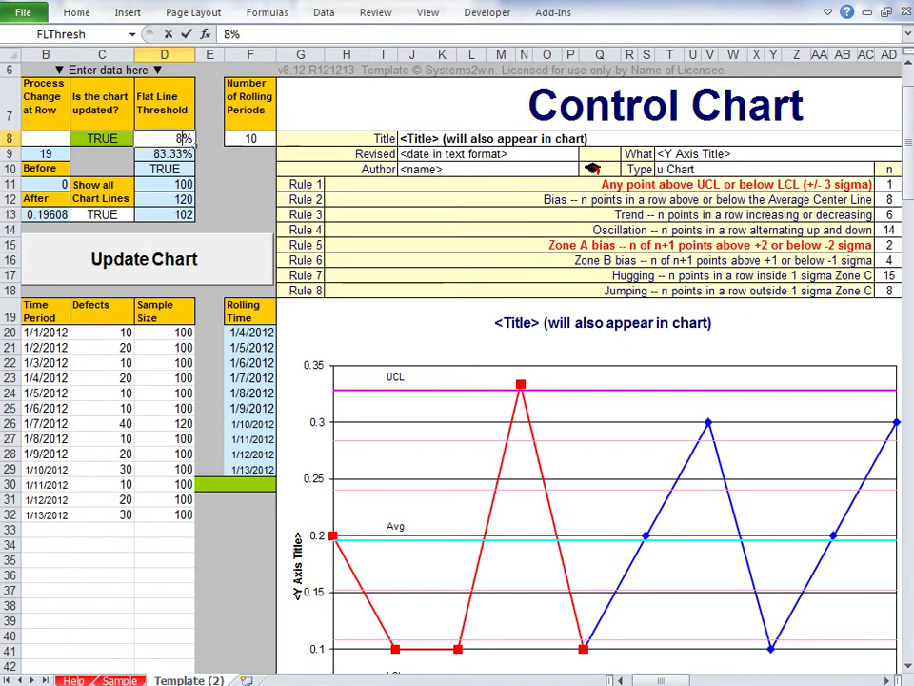
{"action": "type", "text": "5"}
{"action": "left_click", "coordinate": [249, 153]}
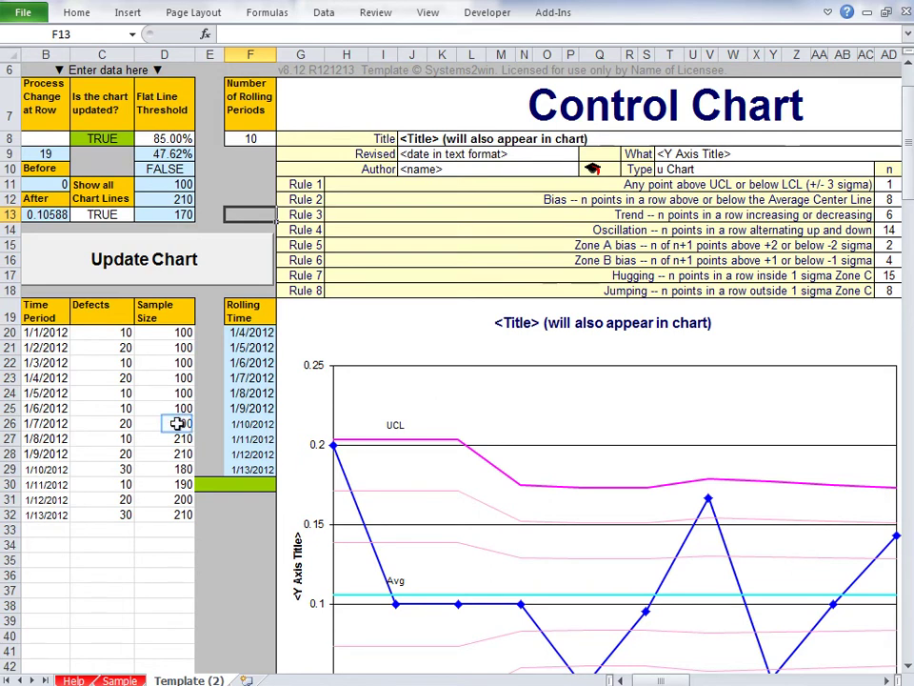
Enter 26 as the Process Change at Row value in B8
{"action": "left_click", "coordinate": [177, 422]}
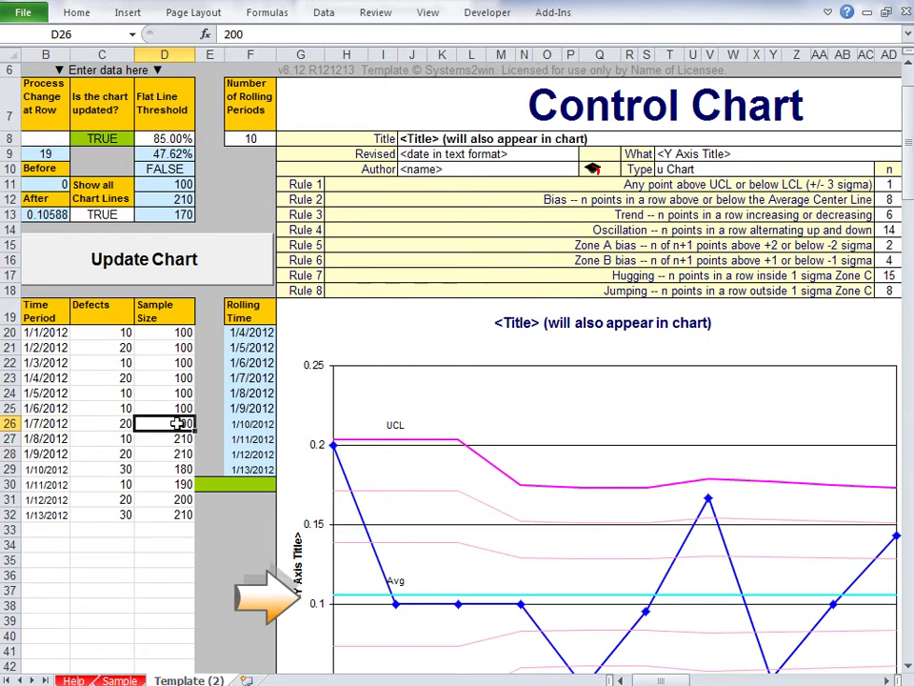
{"action": "left_click", "coordinate": [45, 138]}
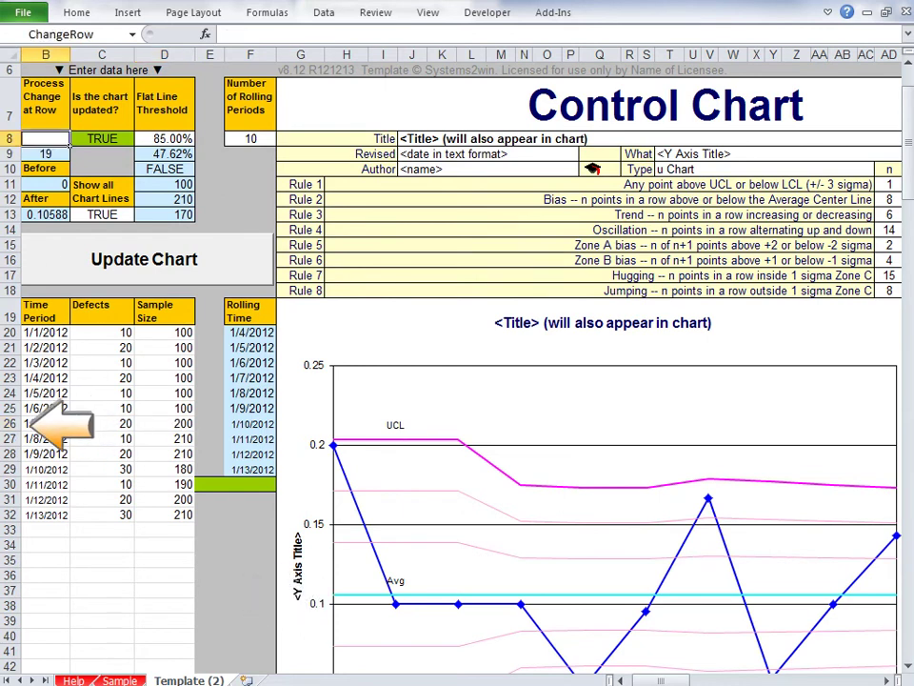
{"action": "type", "text": "2"}
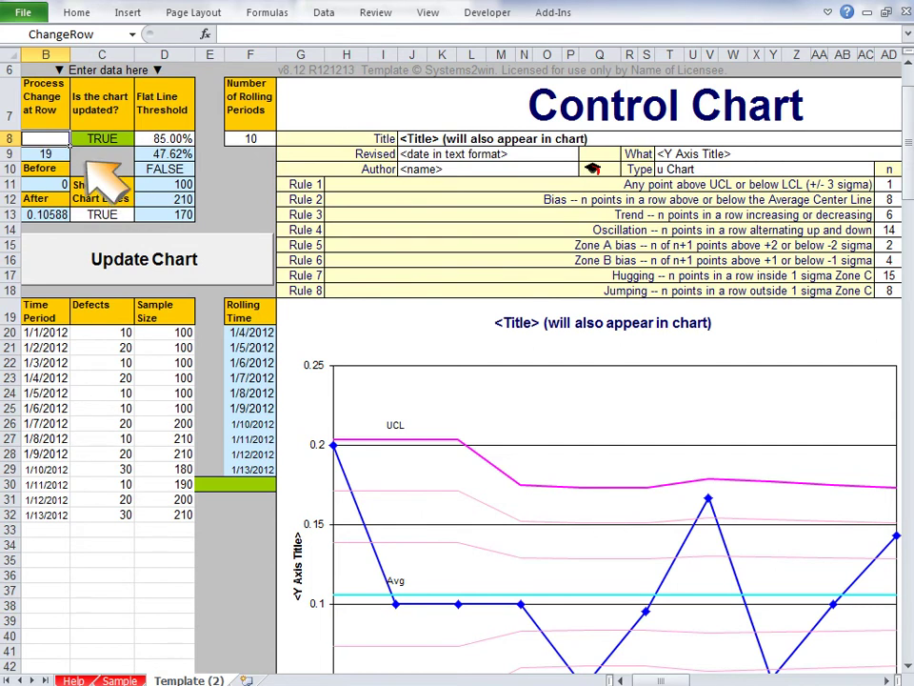
{"action": "type", "text": "6"}
{"action": "key", "text": "Return"}
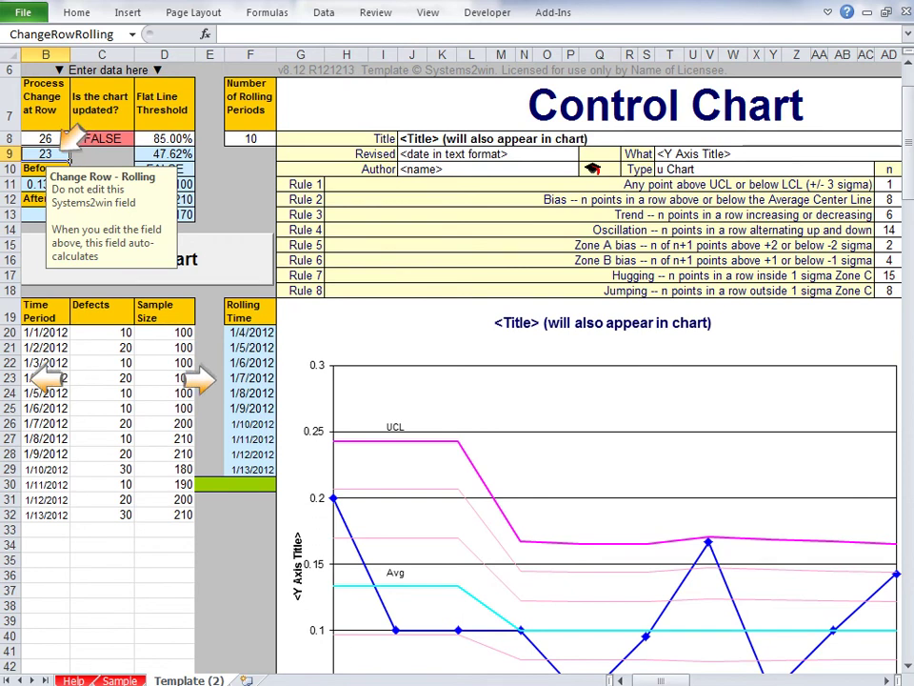
Update the chart so it covers 20 rolling periods, 1/5 through 1/24/2012
{"action": "left_click", "coordinate": [185, 258]}
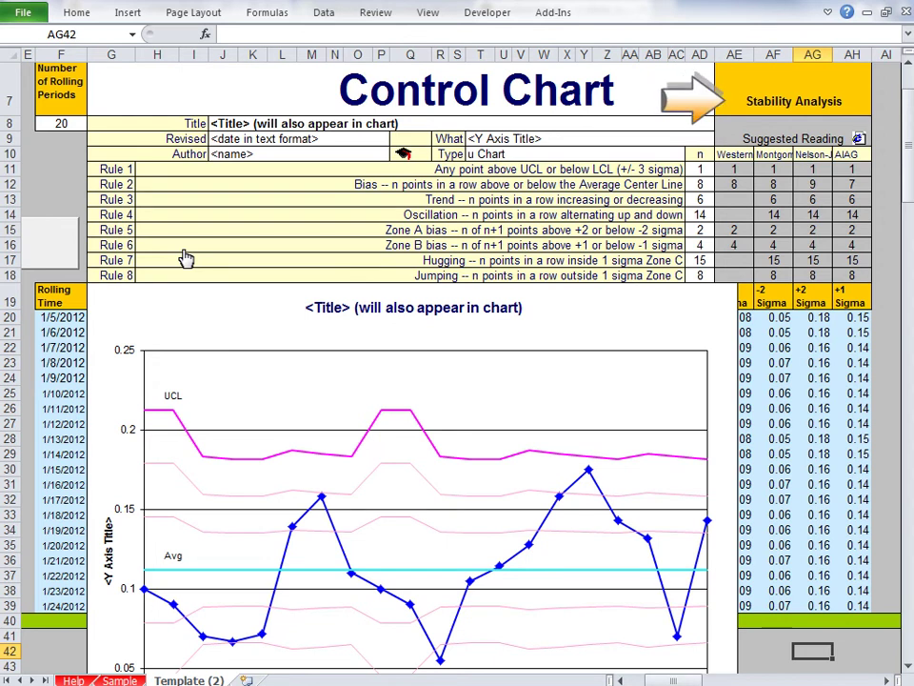
Open the Suggested Reading web page on control chart stability rules
{"action": "left_click", "coordinate": [858, 140]}
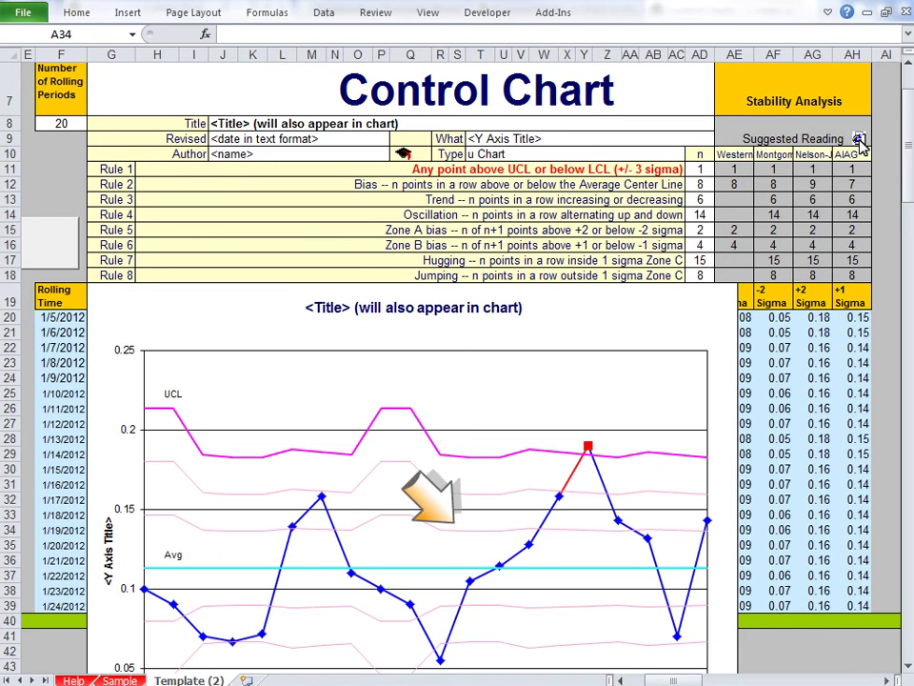
Set the Trend rule's n to 5 in AD13 and update the chart
{"action": "left_click", "coordinate": [701, 201]}
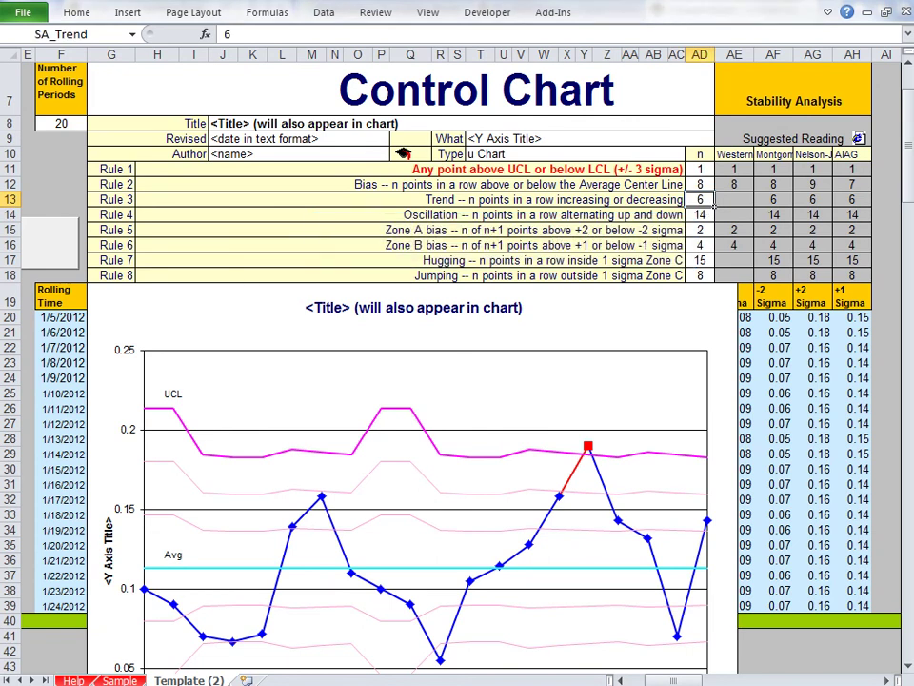
{"action": "type", "text": "5"}
{"action": "key", "text": "Return"}
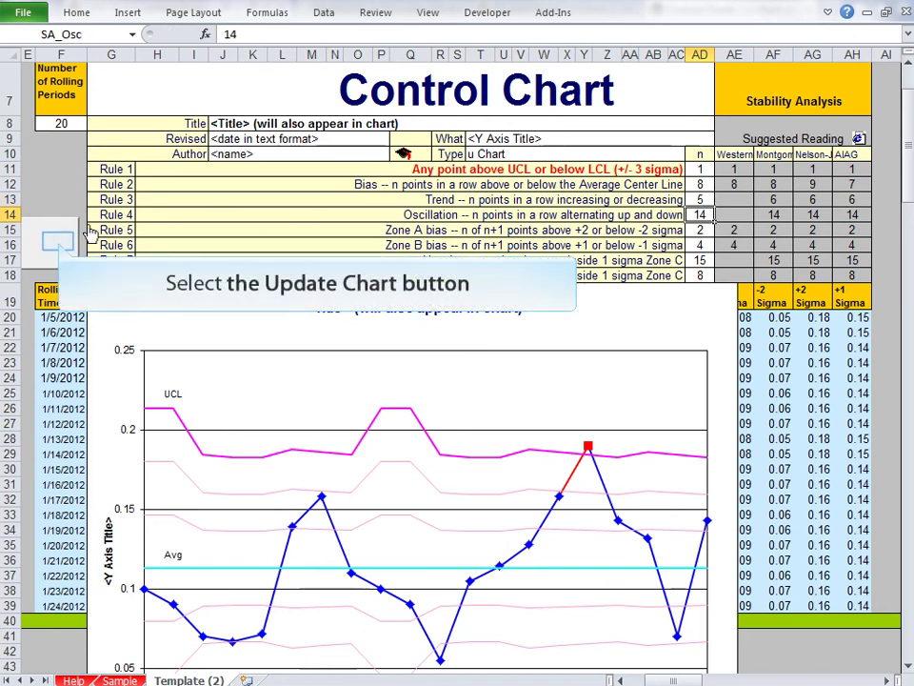
{"action": "left_click", "coordinate": [59, 245]}
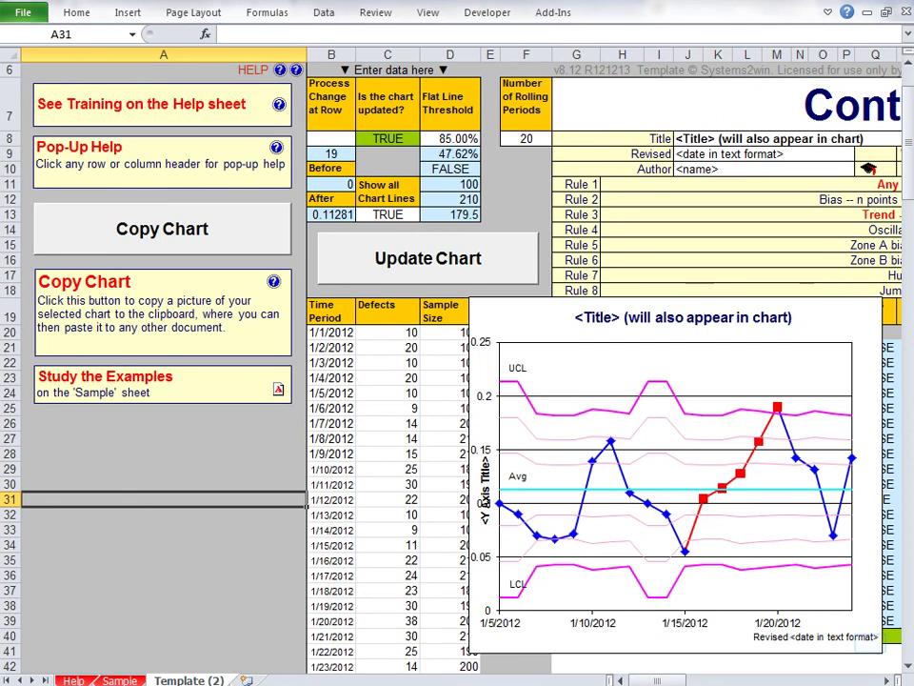
Copy the u chart as a picture using the Copy Chart button
{"action": "left_click", "coordinate": [663, 337]}
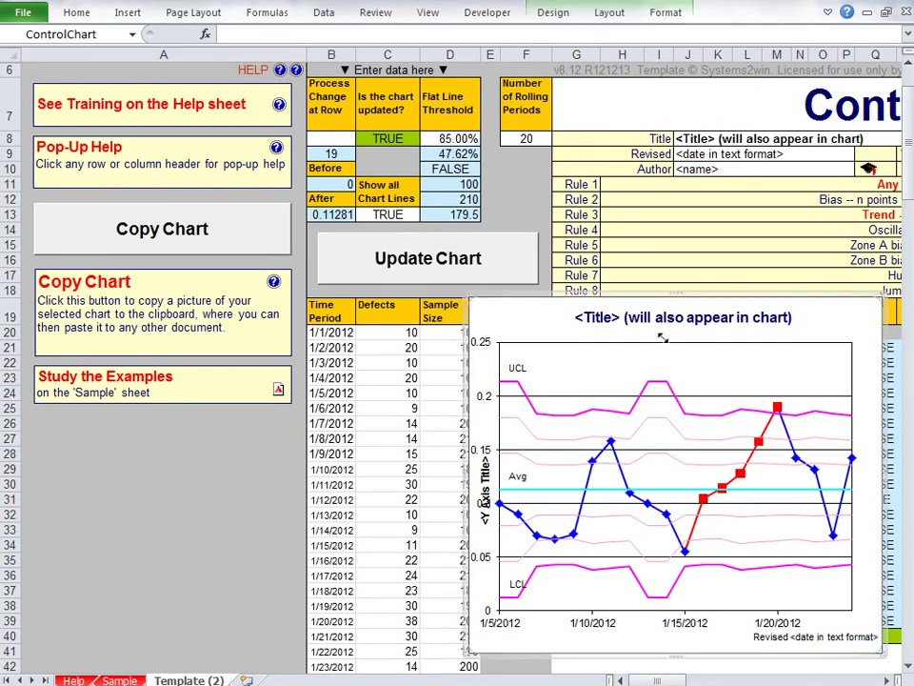
{"action": "left_click", "coordinate": [885, 662]}
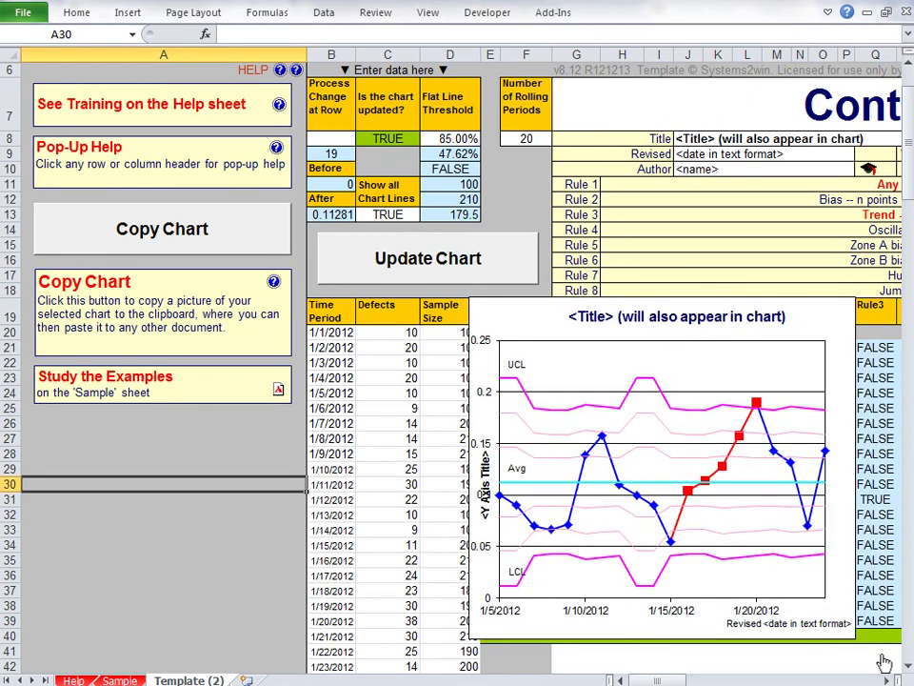
{"action": "left_click", "coordinate": [164, 233]}
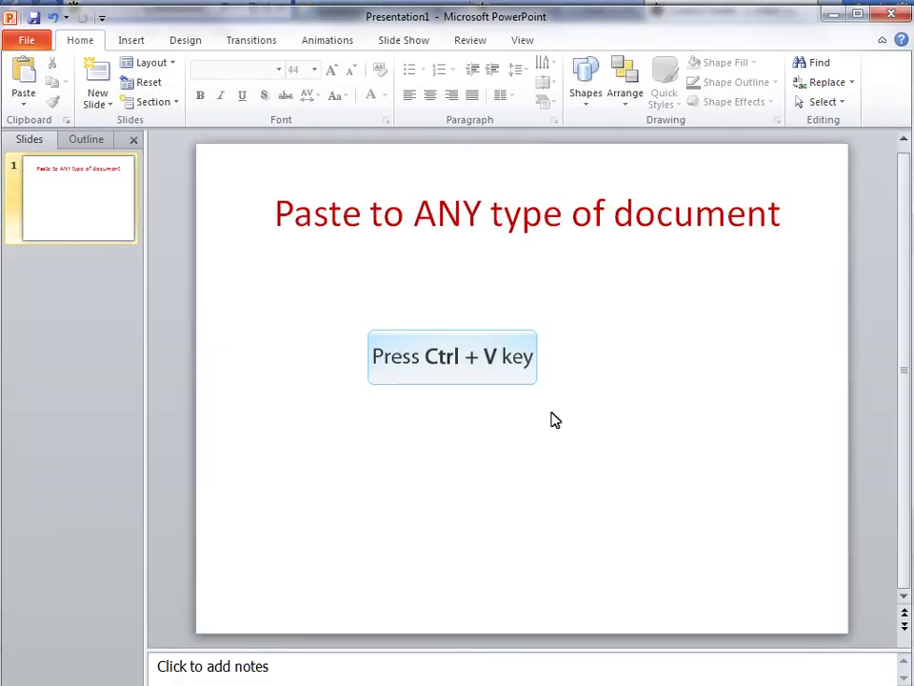
Paste the u chart picture onto the 'Paste to ANY type of document' slide
{"action": "key", "text": "ctrl+v"}
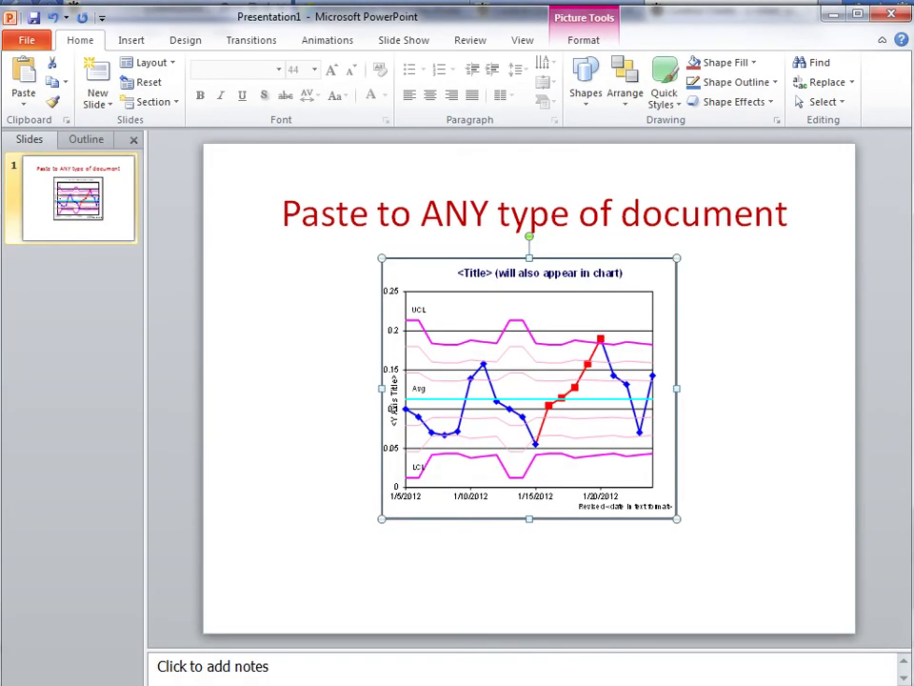
{"action": "key", "text": "Escape"}
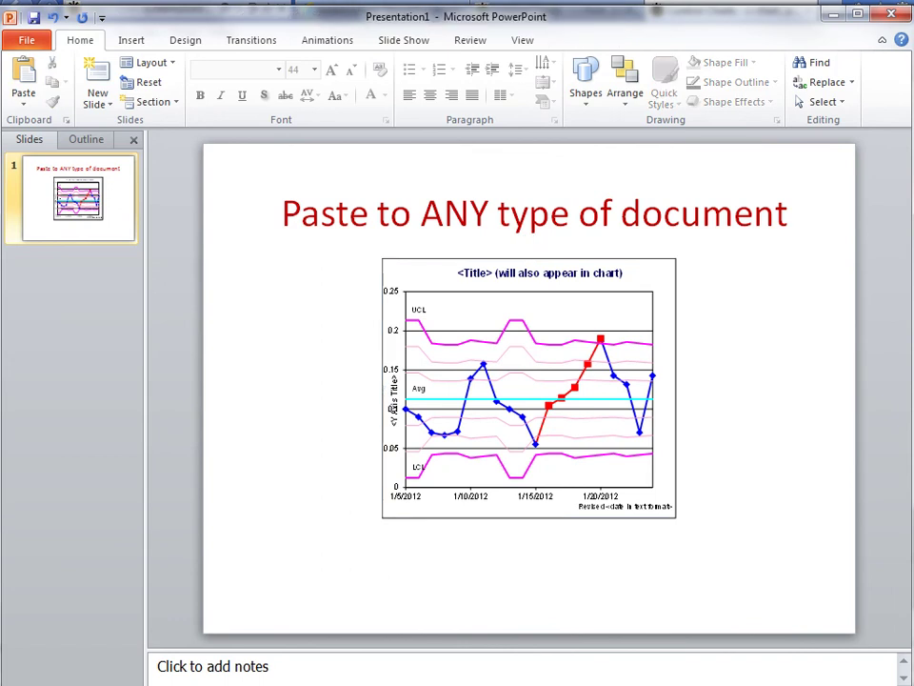